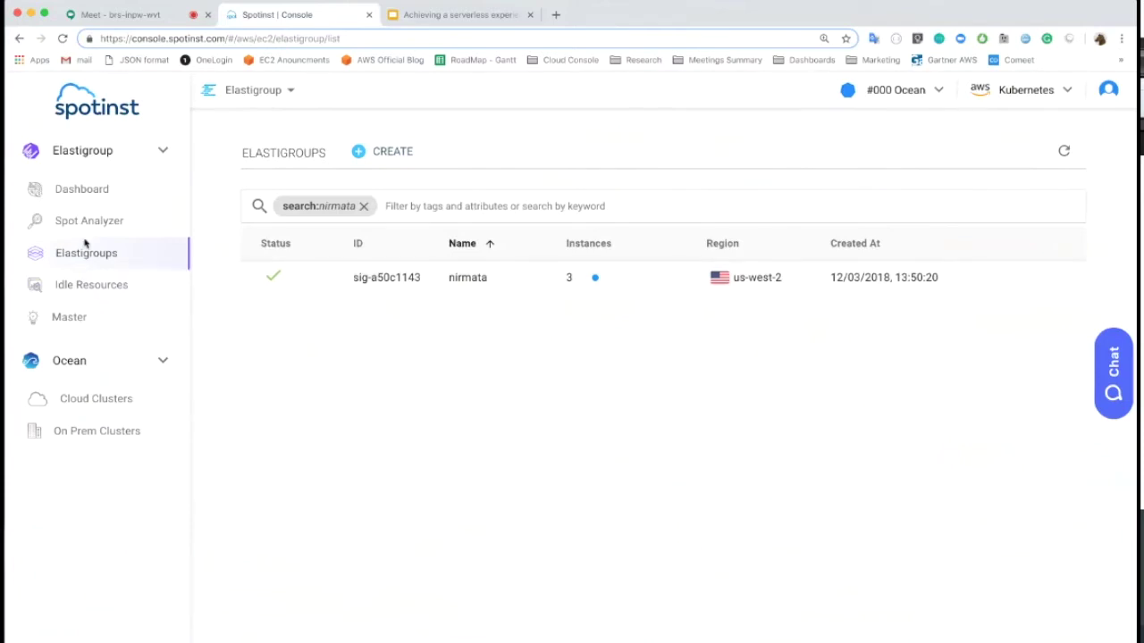
# Open the nirmata Elastigroup and examine its savings figures, instance count chart and instance distribution
pyautogui.click(428, 292)
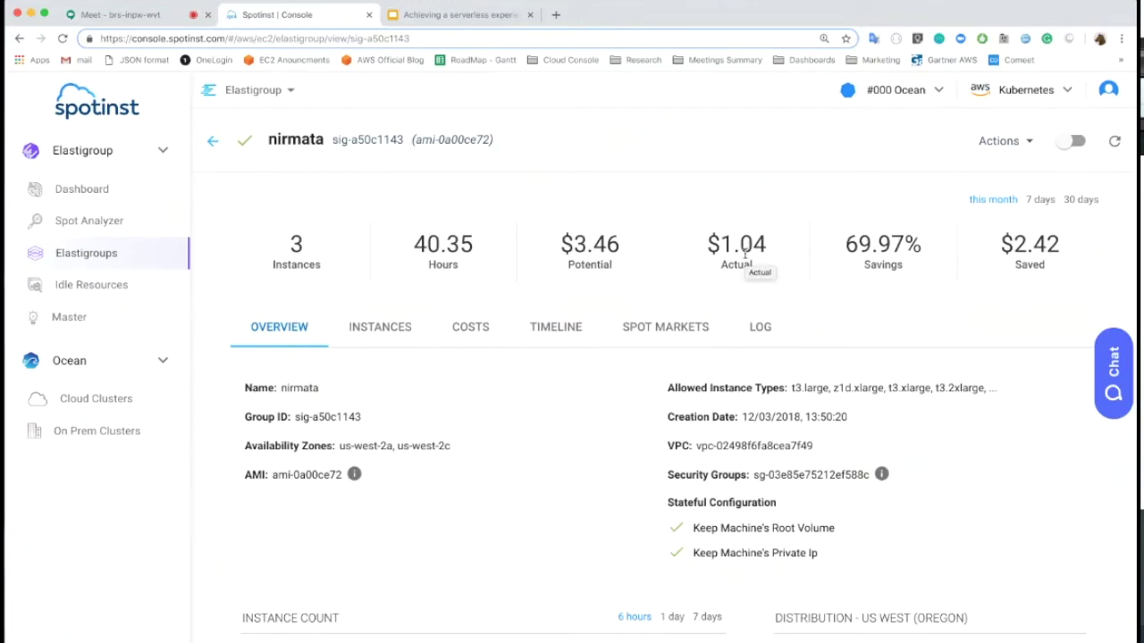
pyautogui.moveTo(842, 246); pyautogui.dragTo(926, 247)
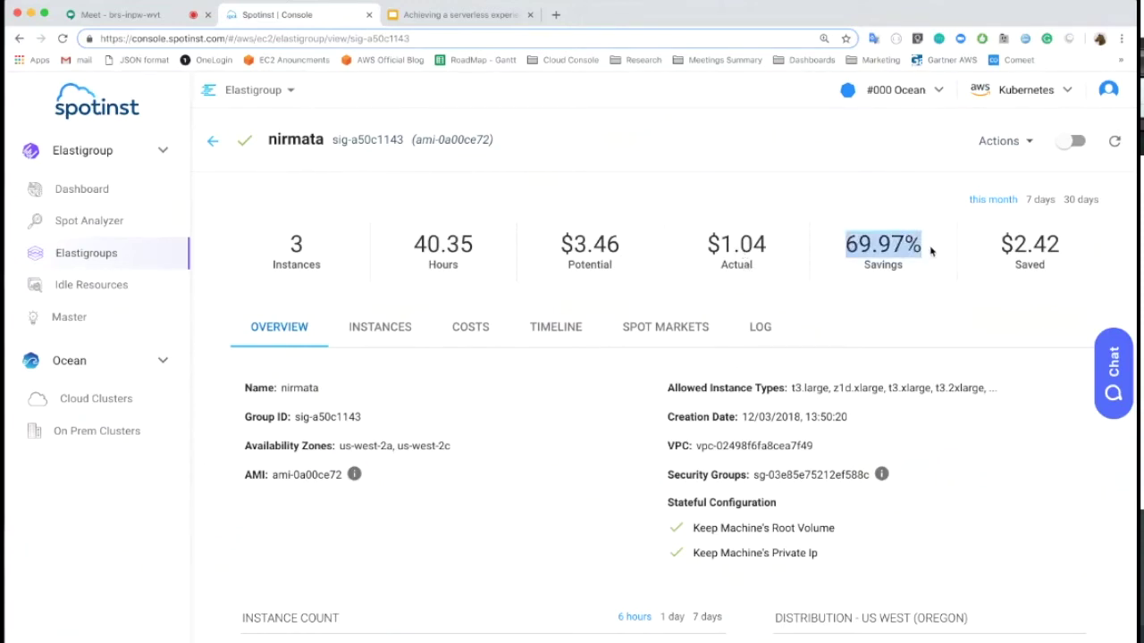
pyautogui.click(822, 298)
pyautogui.scroll(-1, 559, 374)
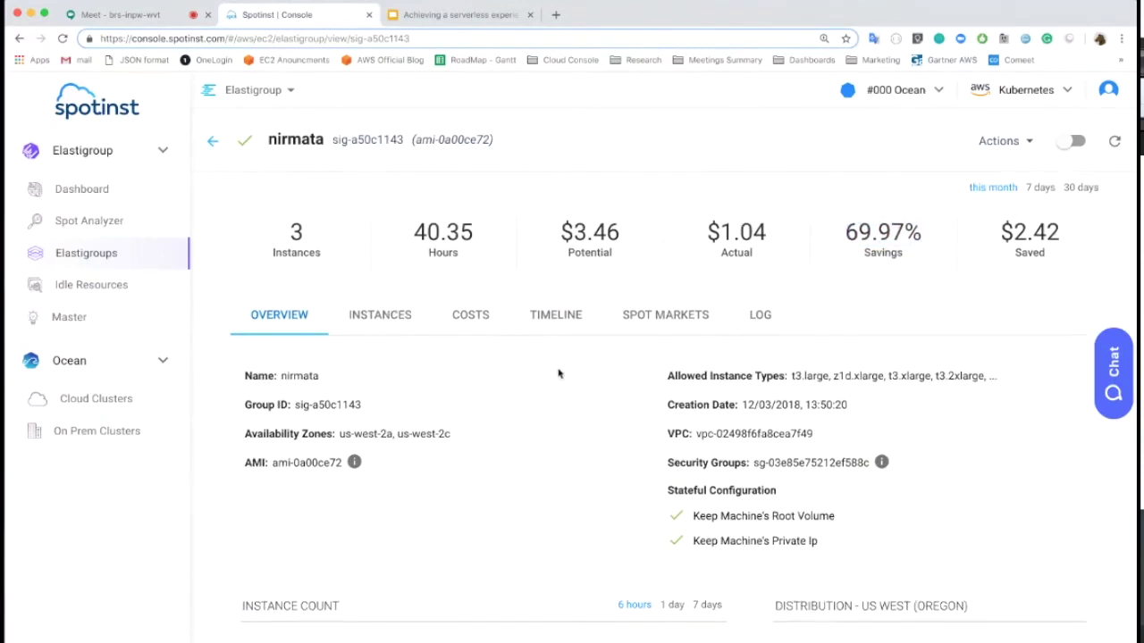
pyautogui.scroll(-5, 558, 373)
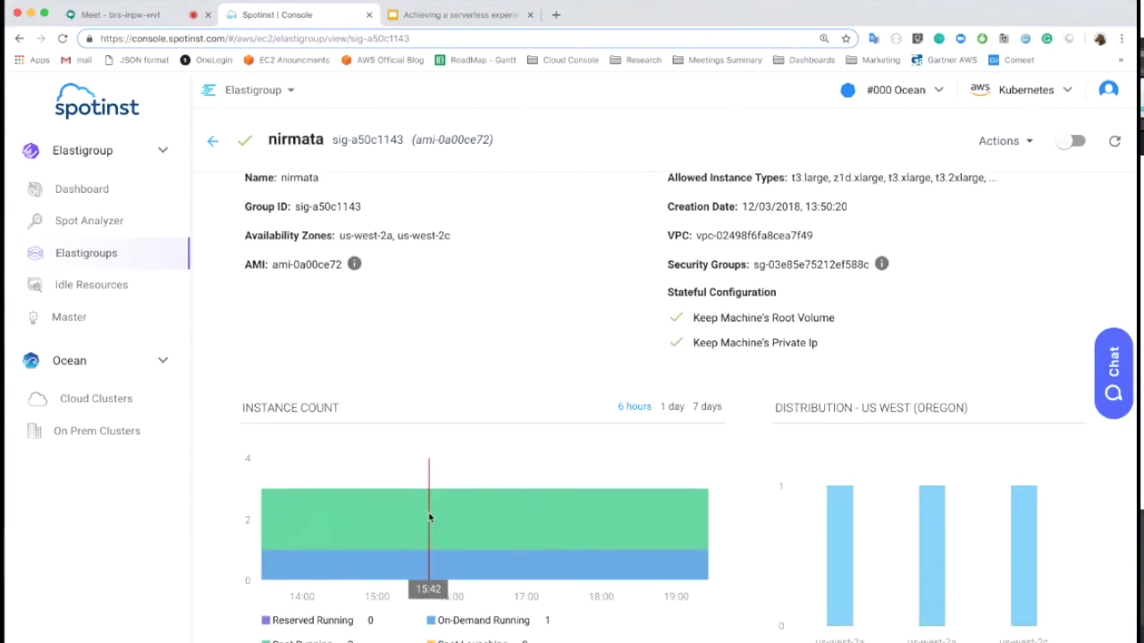
pyautogui.scroll(5, 428, 518)
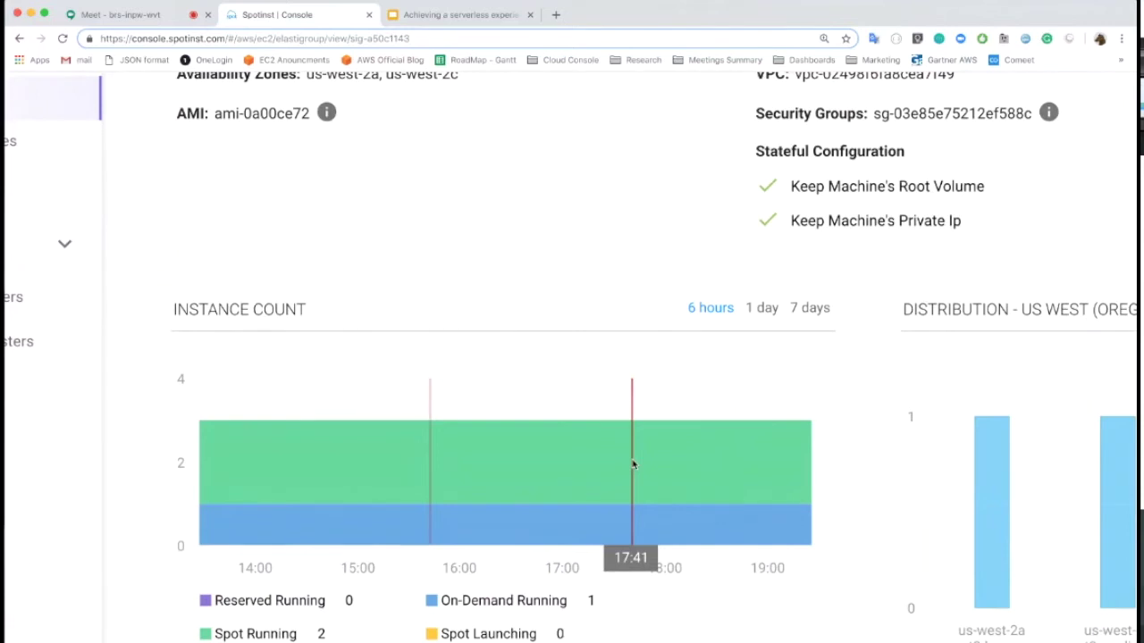
pyautogui.hotkey('ctrl', '-')
pyautogui.hotkey('ctrl', '-')
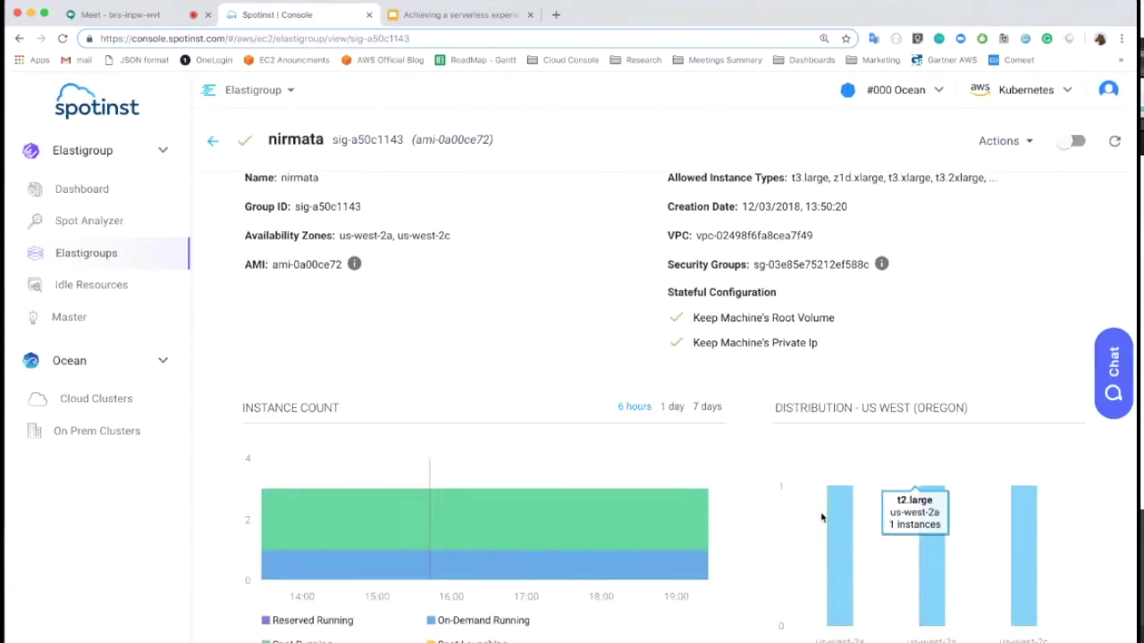
pyautogui.scroll(2, 455, 308)
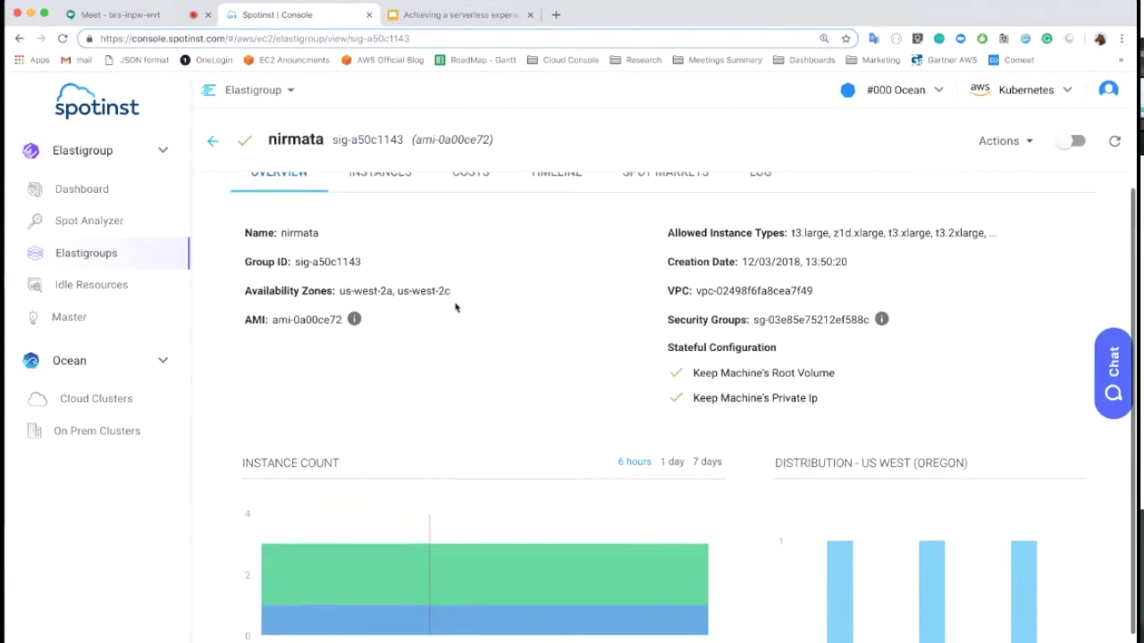
pyautogui.scroll(5, 455, 307)
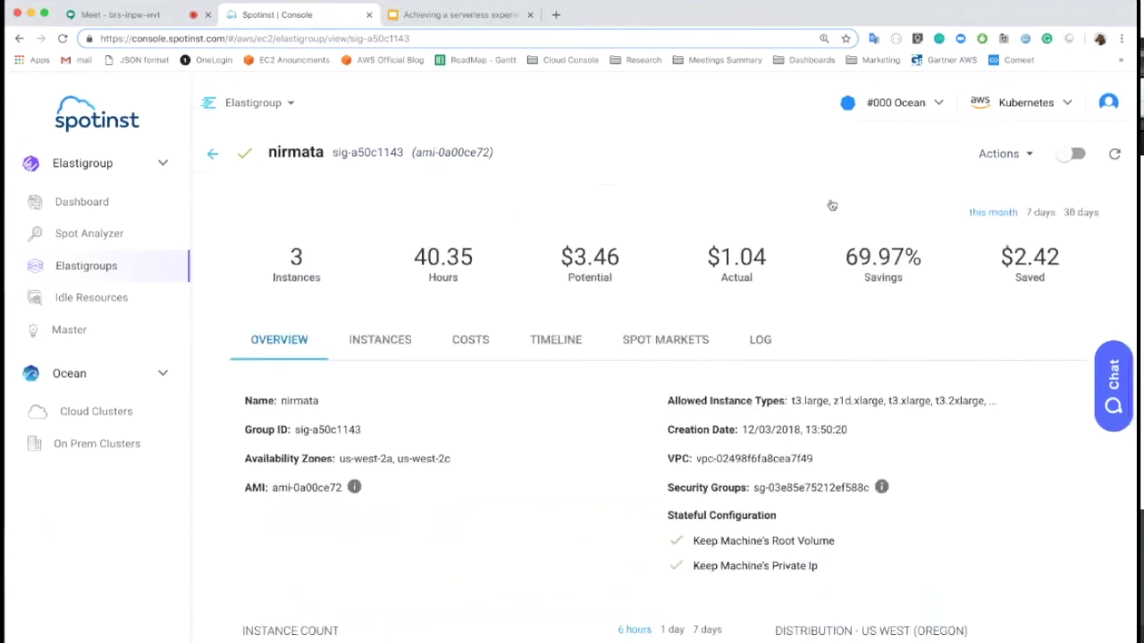
# Open the nirmata group's configuration for editing and expand the advanced capacity settings
pyautogui.scroll(-1, 831, 206)
pyautogui.click(994, 140)
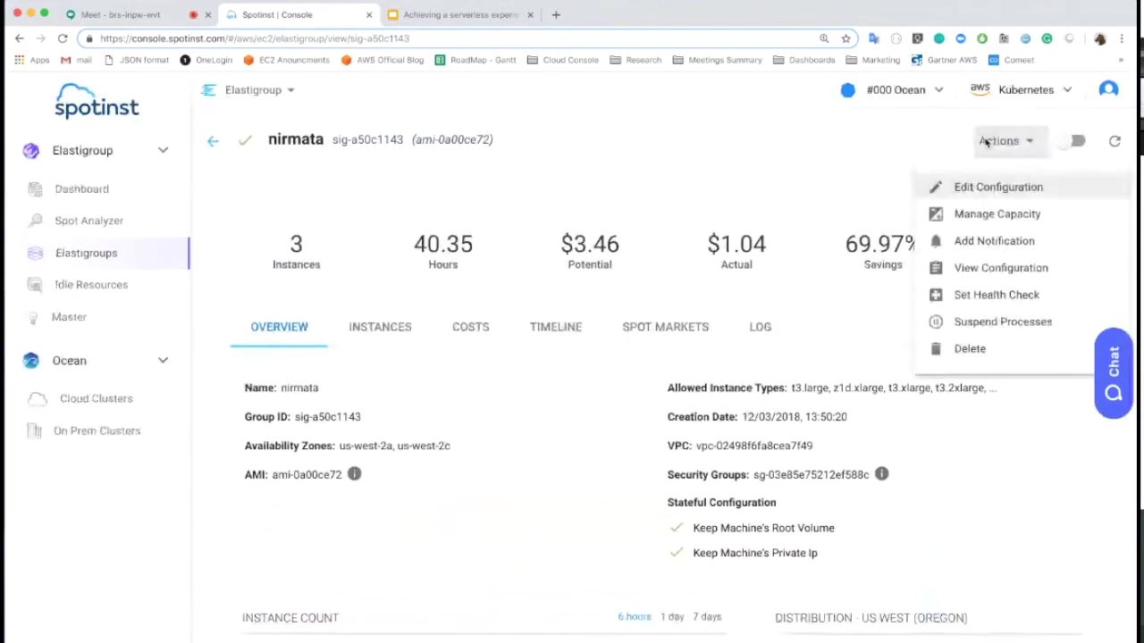
pyautogui.click(967, 191)
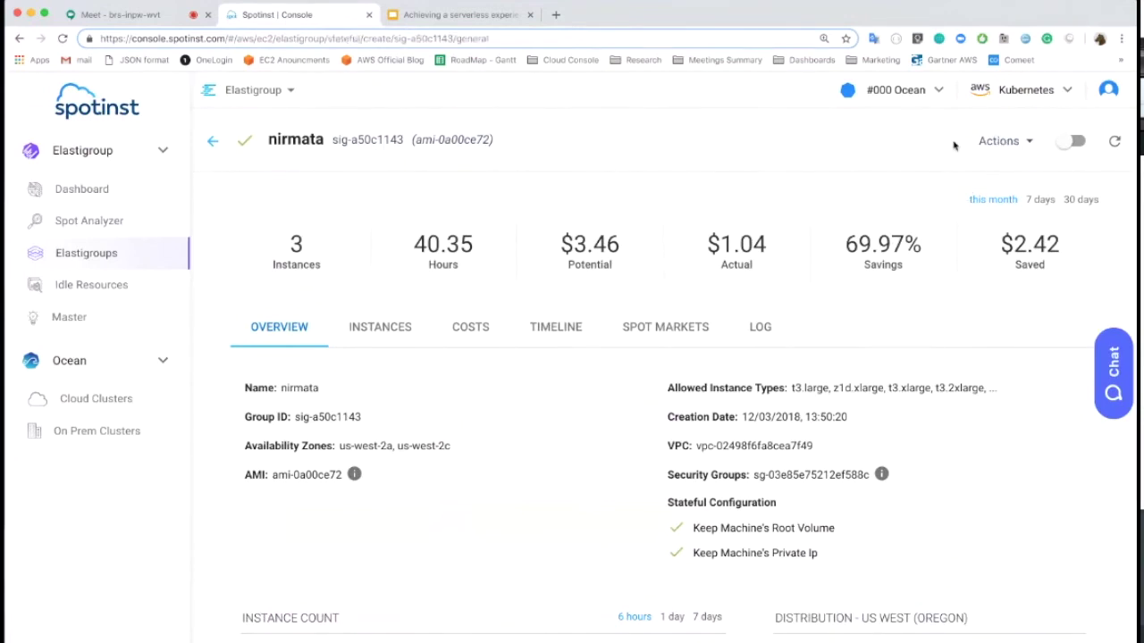
pyautogui.scroll(-2, 211, 401)
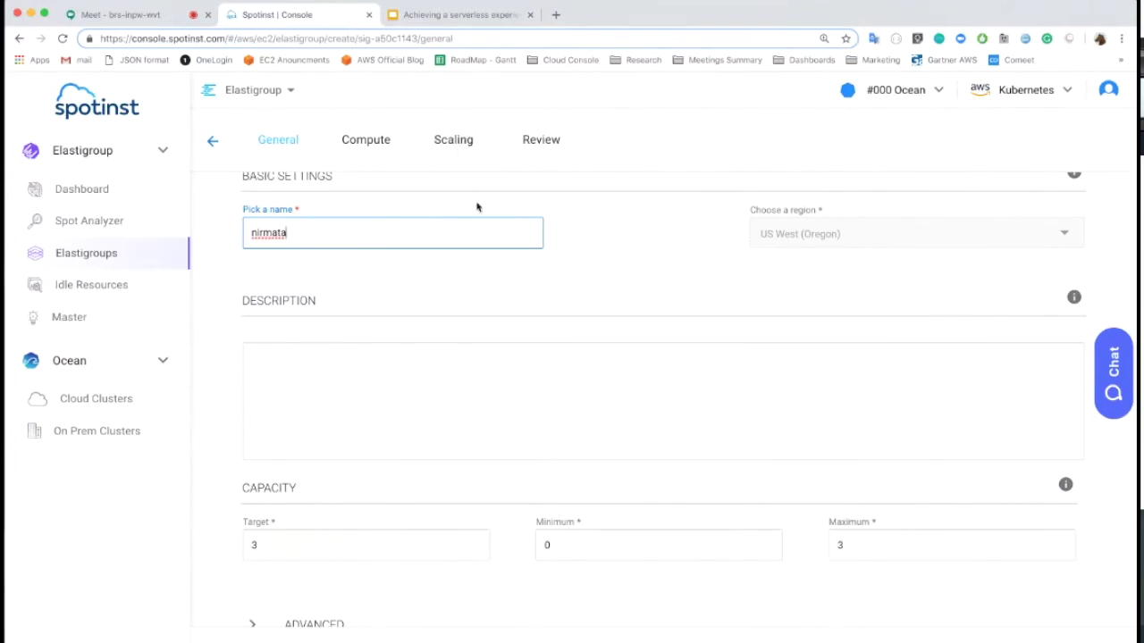
pyautogui.scroll(-3, 477, 390)
pyautogui.click(310, 512)
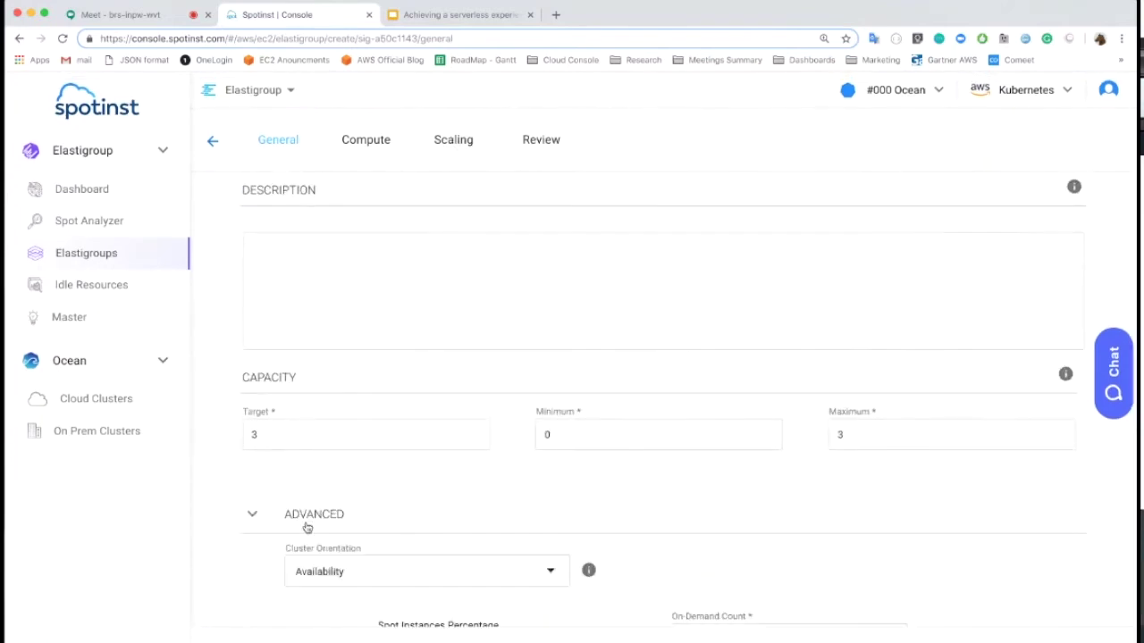
pyautogui.scroll(-3, 300, 572)
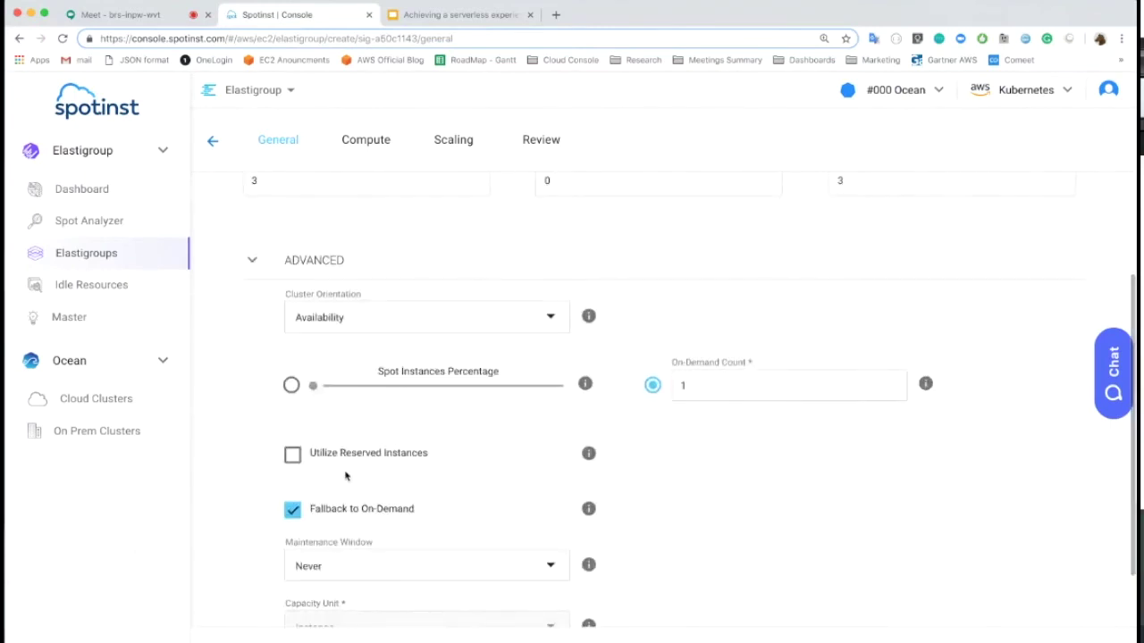
# Review the available Cluster Orientation options, leaving Availability selected
pyautogui.scroll(-1, 470, 408)
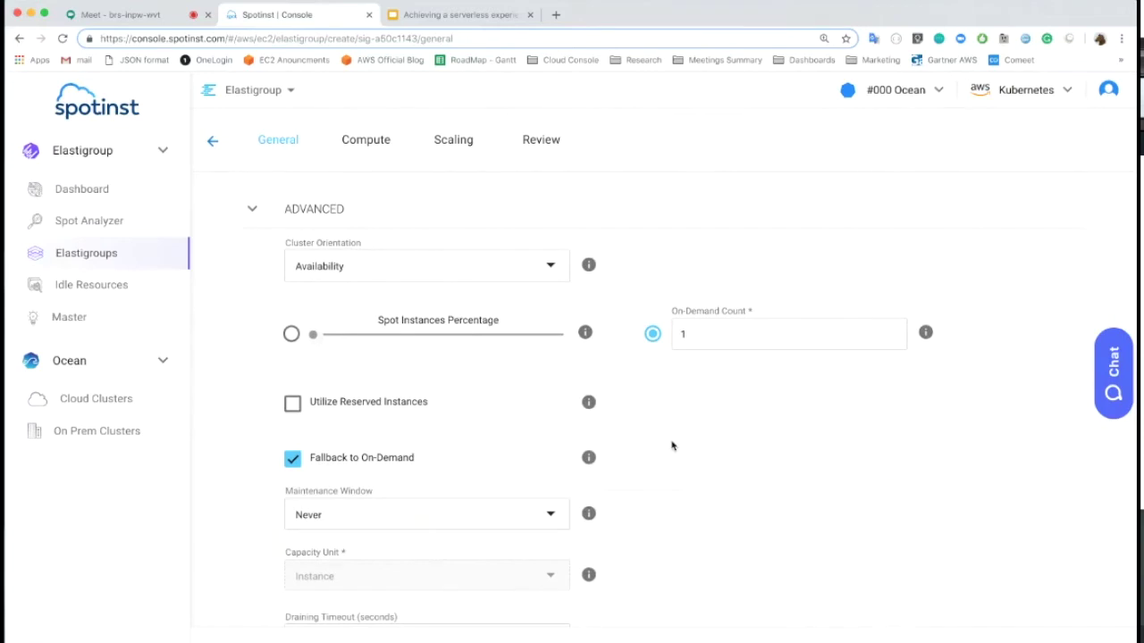
pyautogui.scroll(-1, 672, 445)
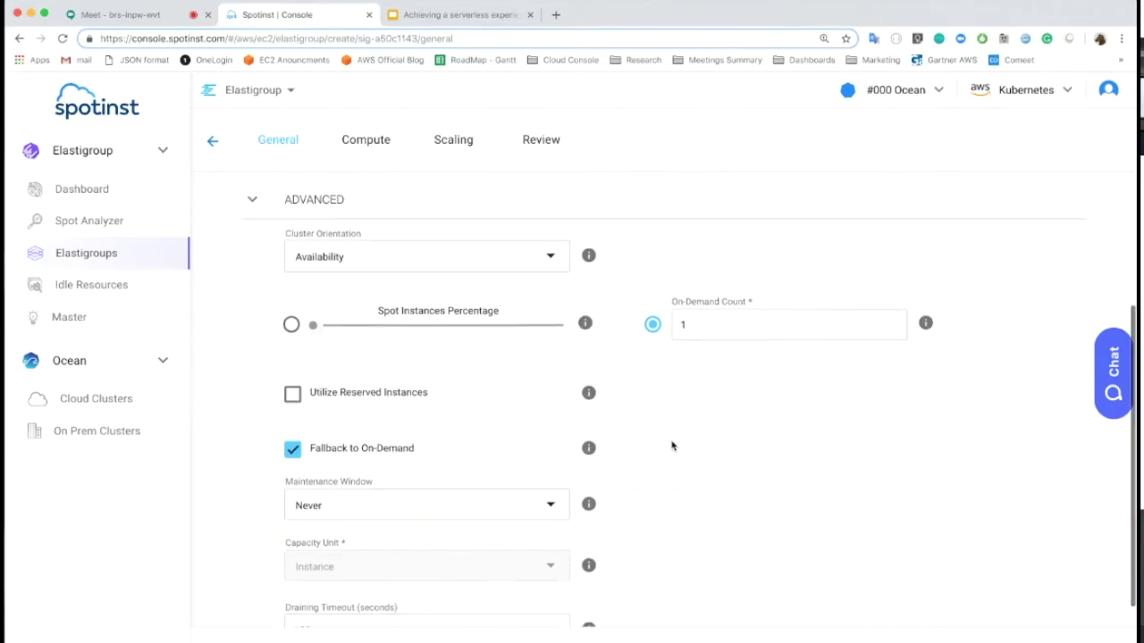
pyautogui.click(521, 251)
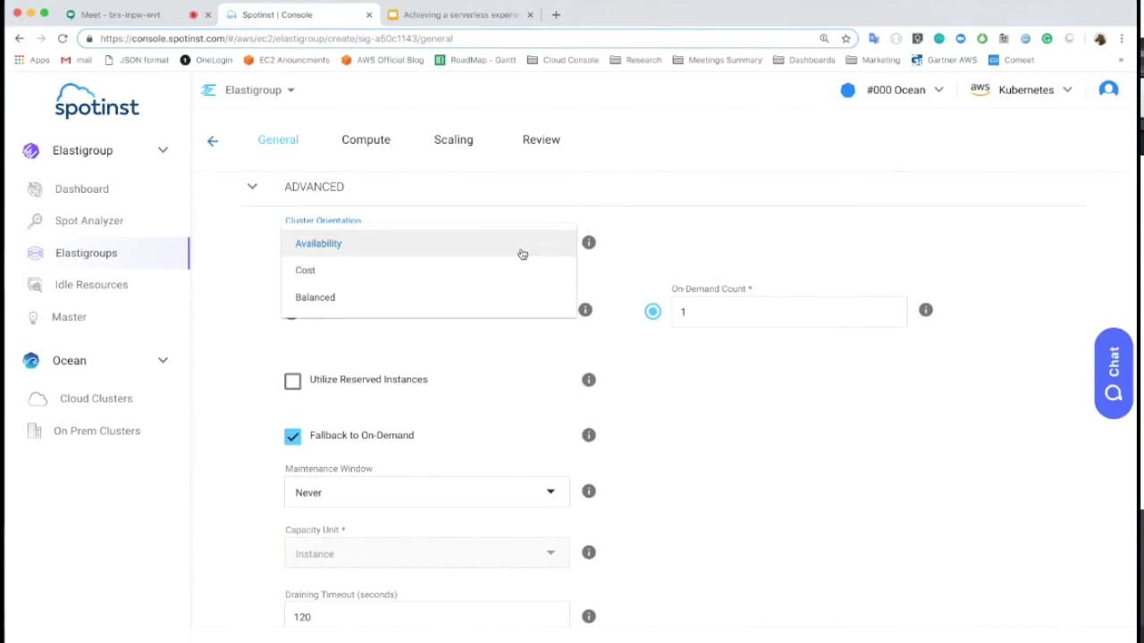
pyautogui.click(653, 246)
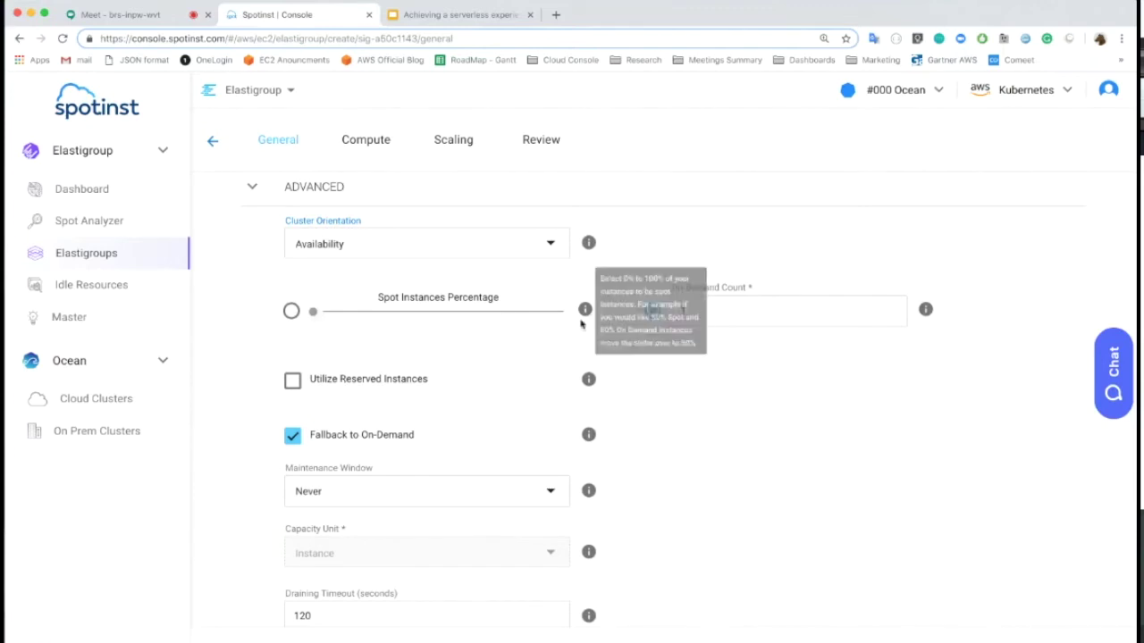
# Try the Spot Instances Percentage option, and return to an On-Demand Count of 1
pyautogui.click(291, 311)
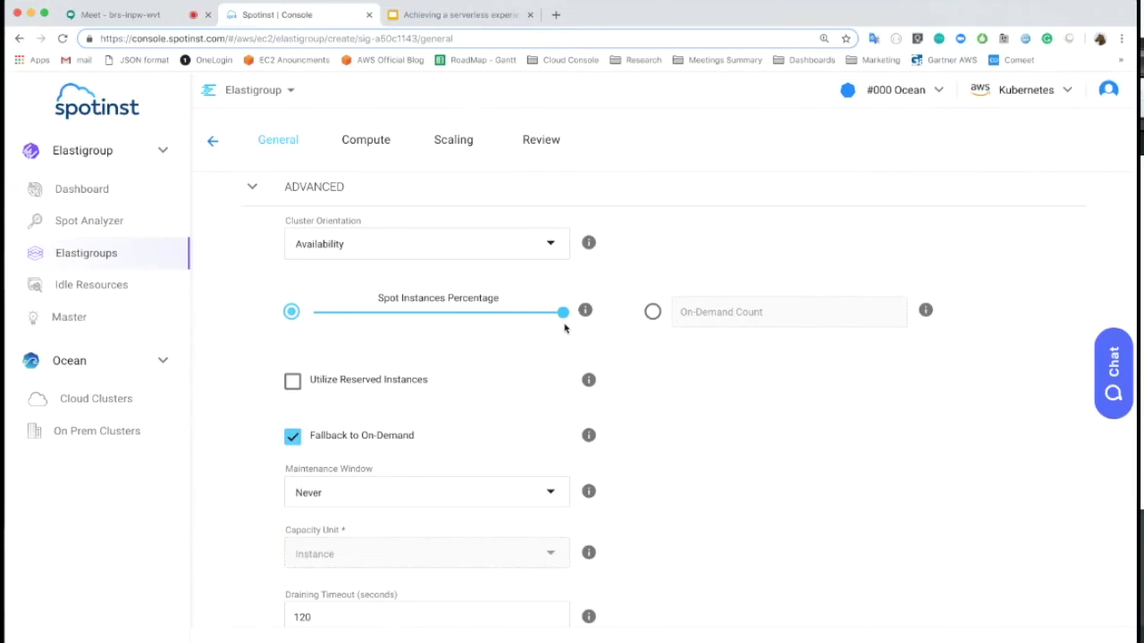
pyautogui.click(652, 315)
pyautogui.click(699, 315)
pyautogui.write('1')
pyautogui.click(759, 402)
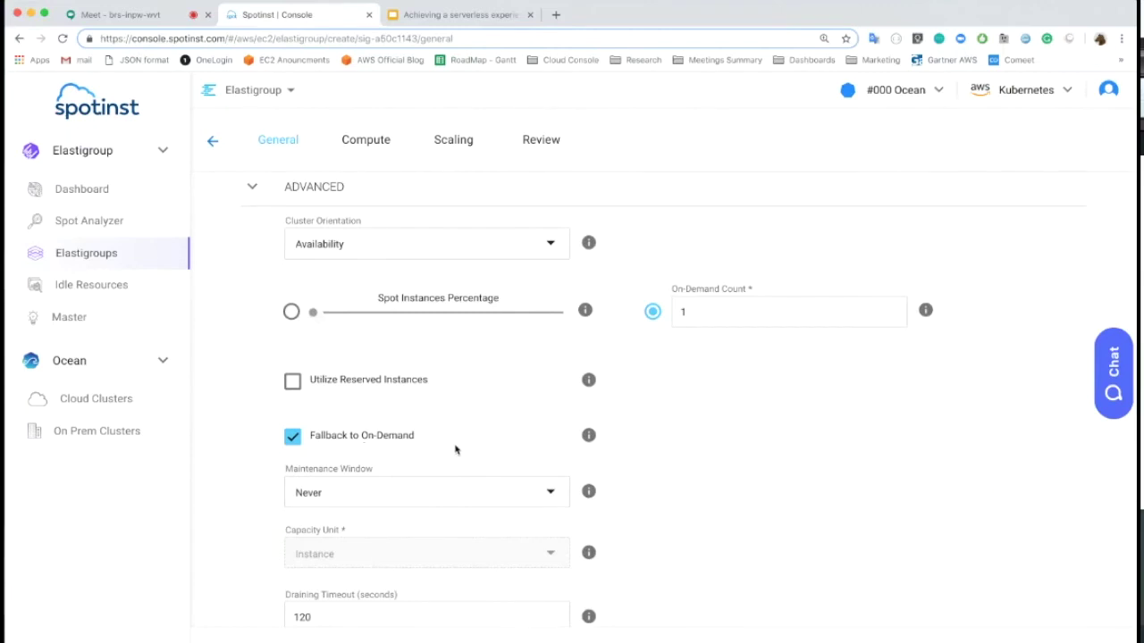
# Collapse the advanced capacity settings and go to the group's Compute configuration
pyautogui.scroll(-3, 455, 449)
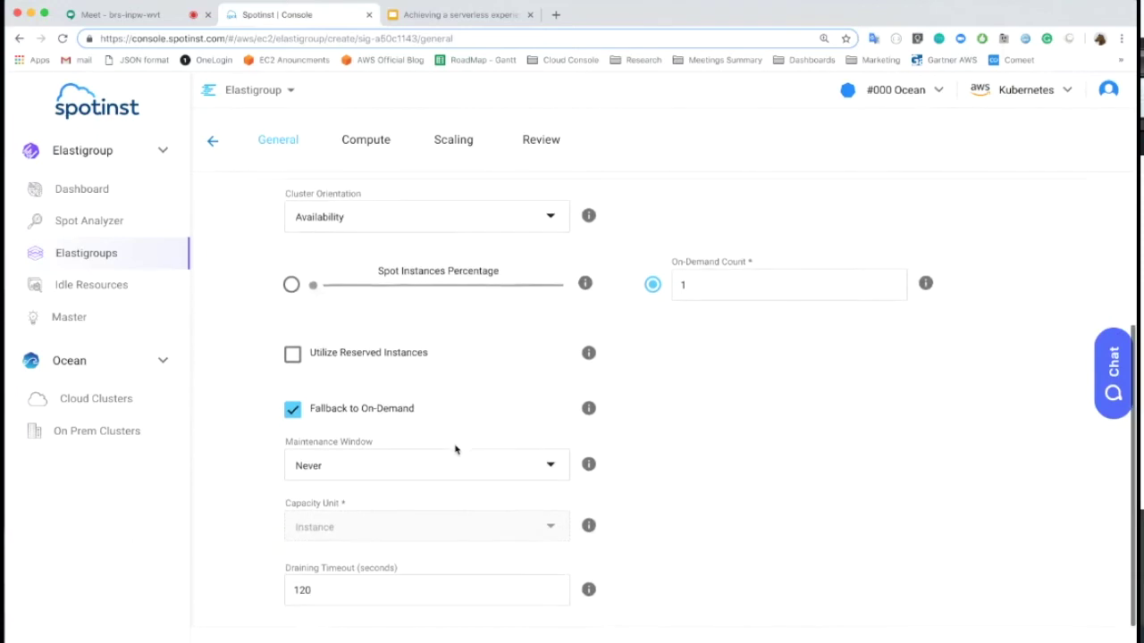
pyautogui.scroll(5, 455, 449)
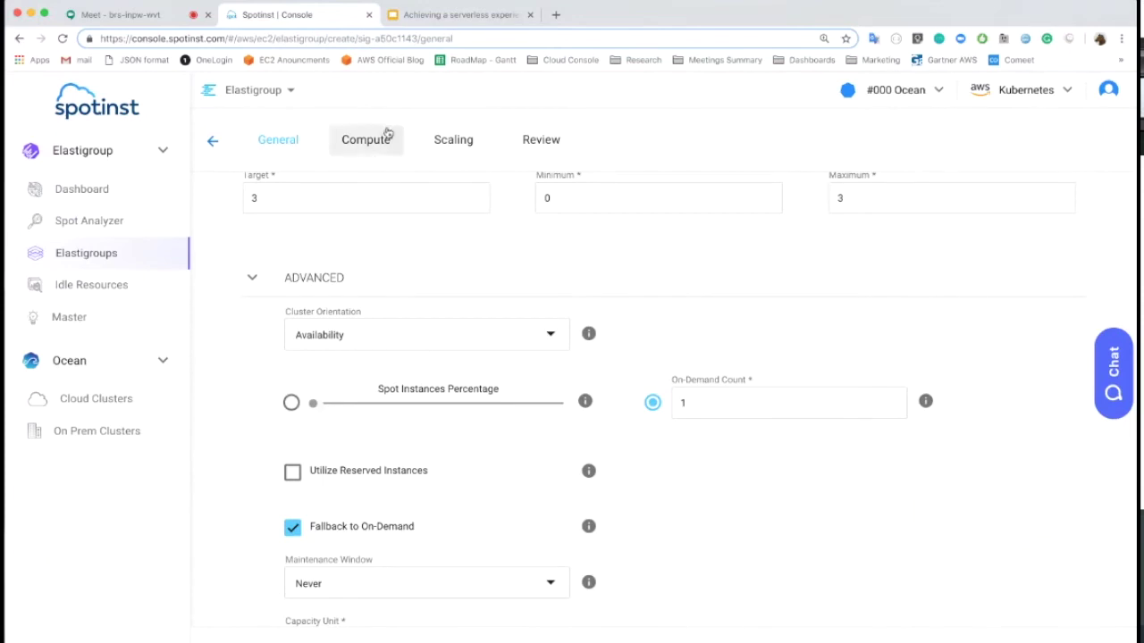
pyautogui.click(480, 270)
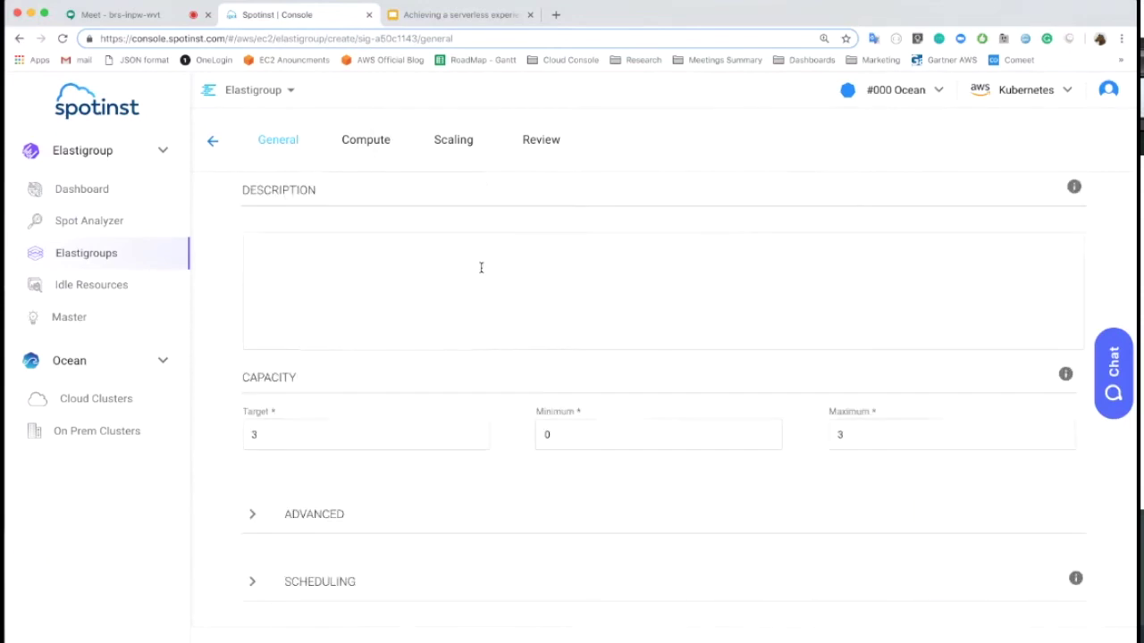
pyautogui.click(380, 154)
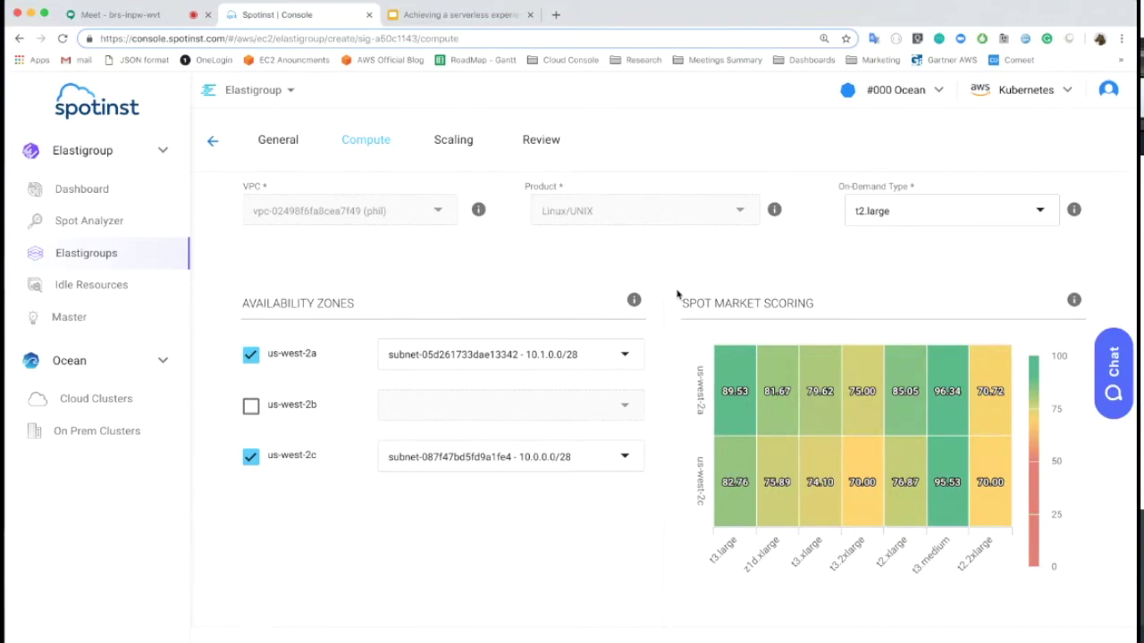
# Add m3.large, m4.large and m5.large to the allowed spot types, and deselect t3.medium and t3.large
pyautogui.scroll(-6, 804, 408)
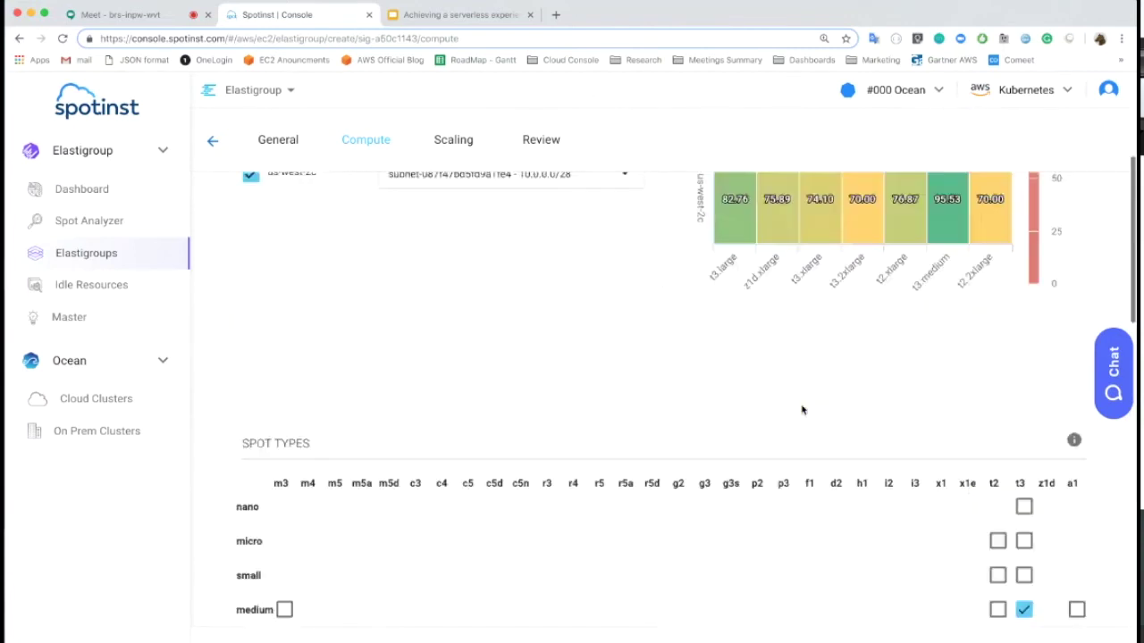
pyautogui.scroll(-3, 801, 409)
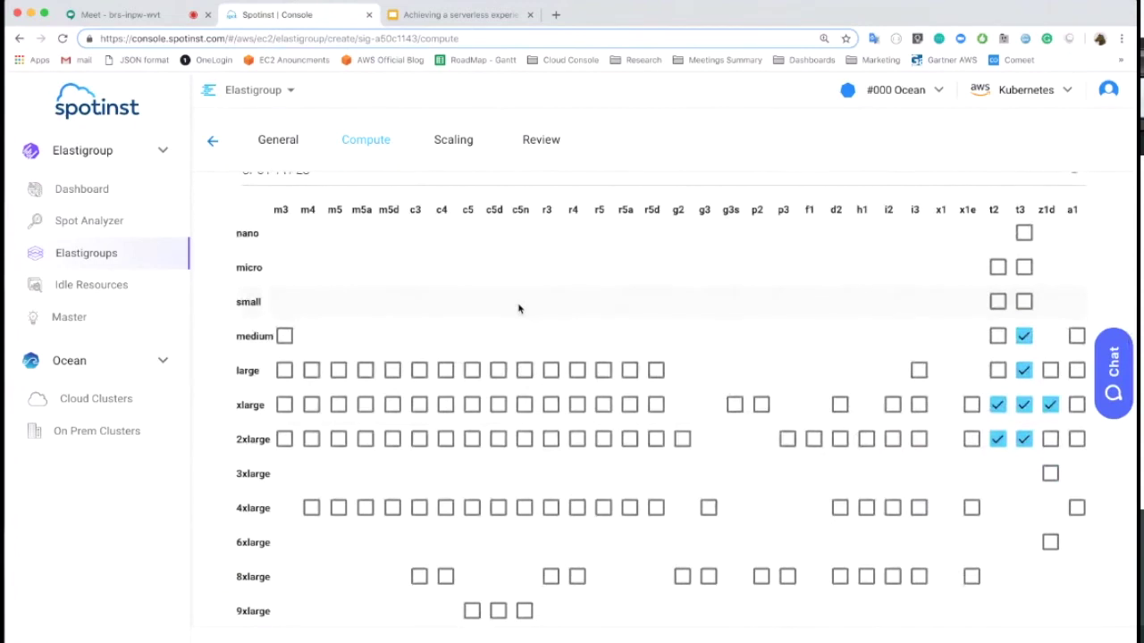
pyautogui.moveTo(367, 374)
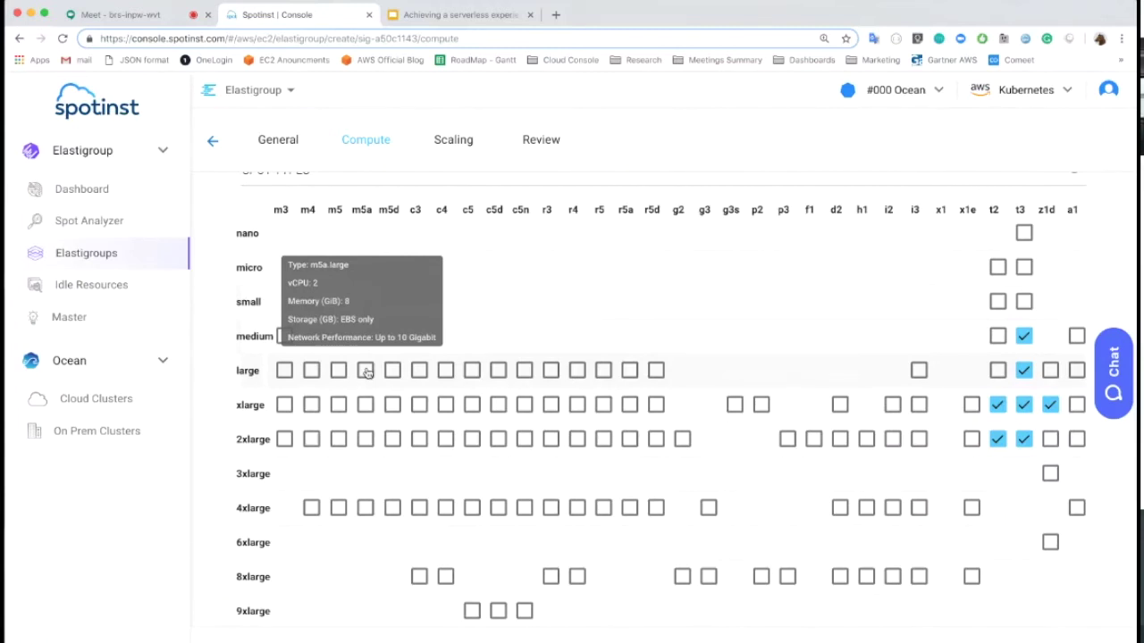
pyautogui.click(285, 377)
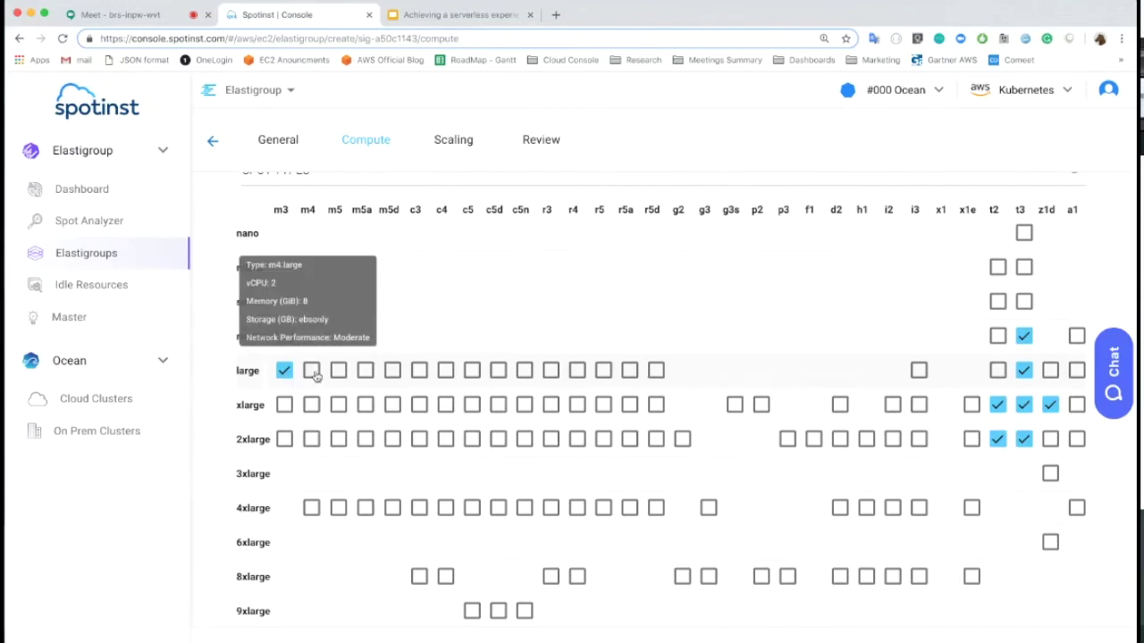
pyautogui.click(312, 374)
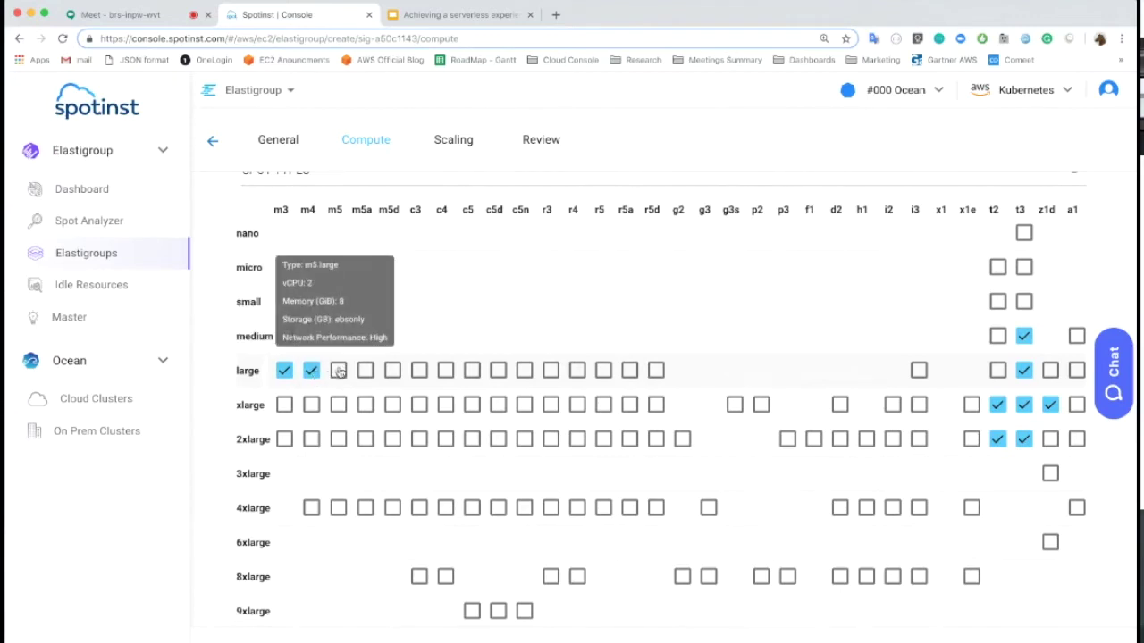
pyautogui.click(339, 371)
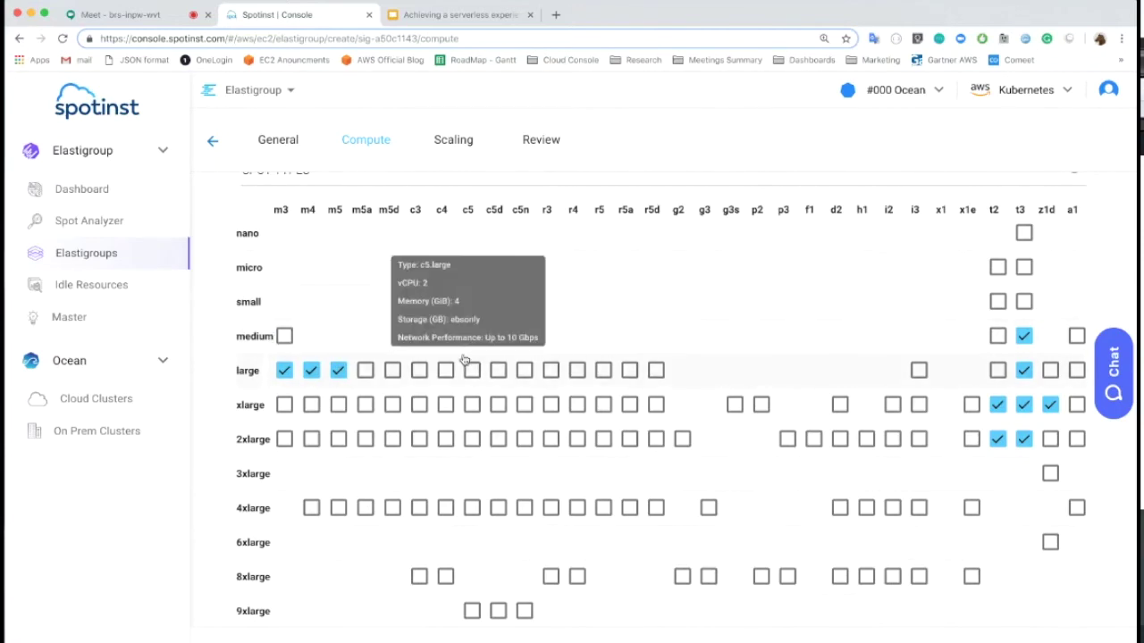
pyautogui.click(1023, 336)
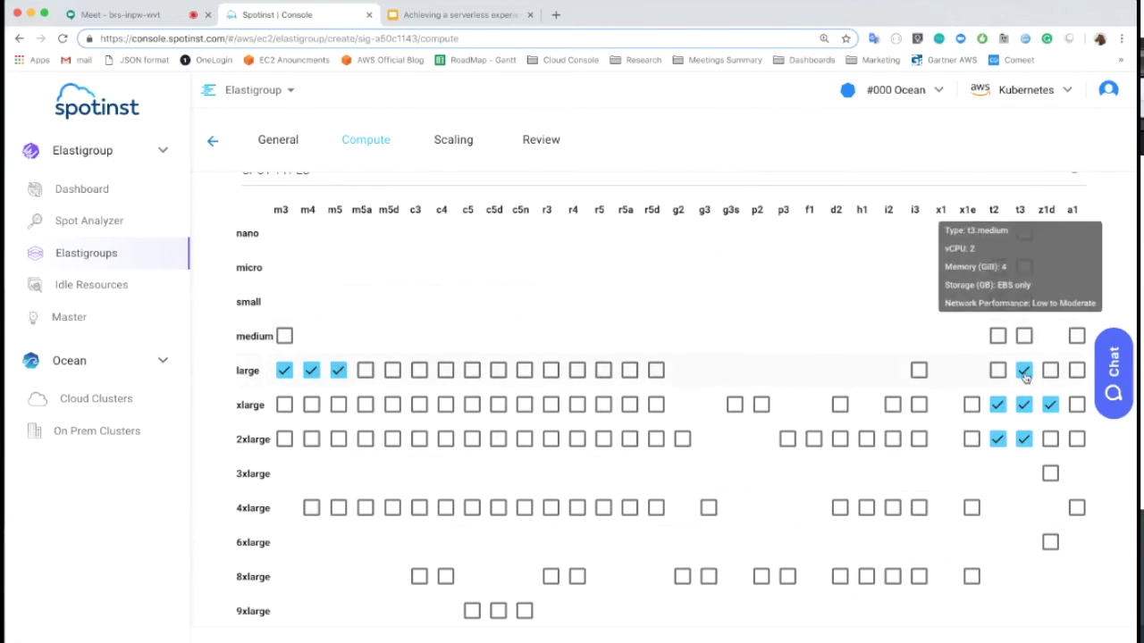
# Examine the spot market scores of the selected instance types in us-west-2a and us-west-2c
pyautogui.scroll(5, 1024, 377)
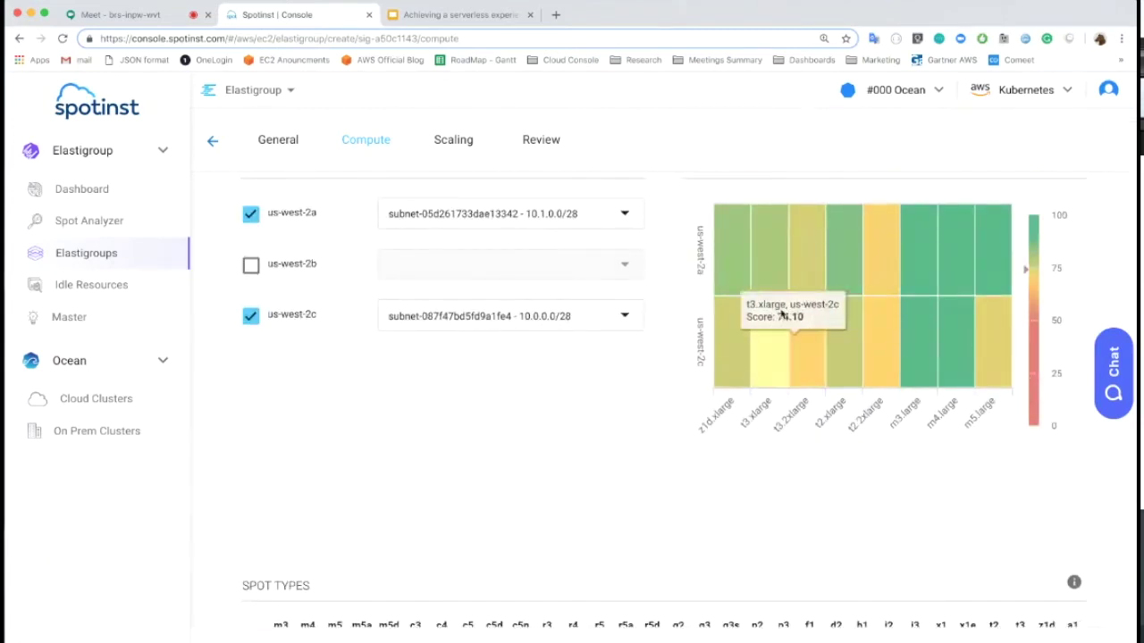
pyautogui.press('super+equal')
pyautogui.press('super+equal')
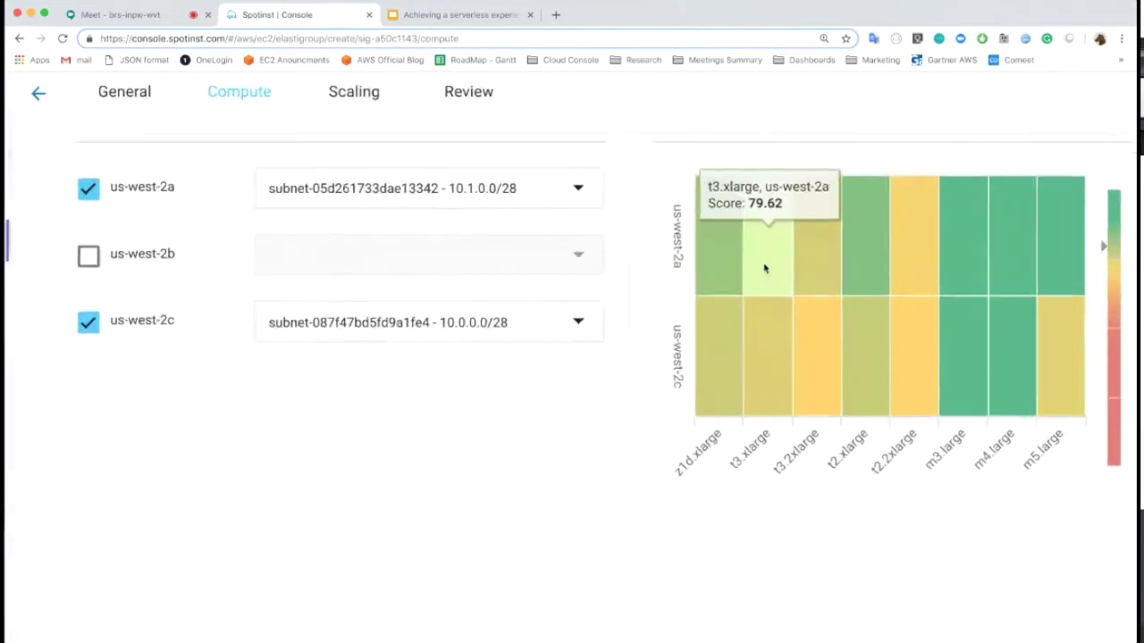
pyautogui.scroll(5, 764, 268)
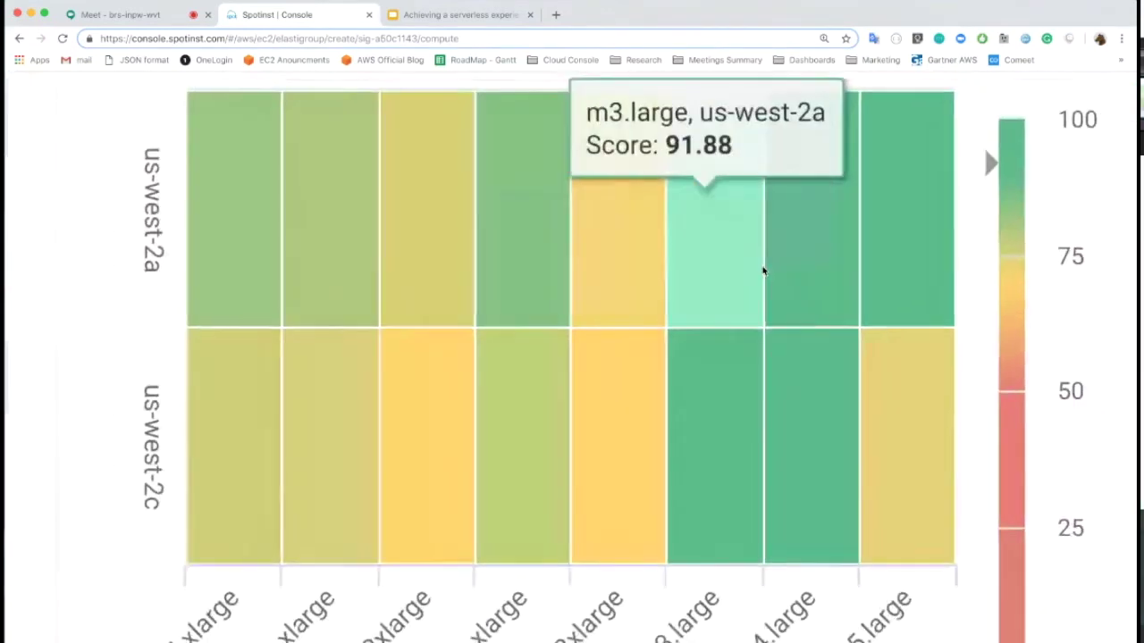
pyautogui.scroll(-5, 764, 270)
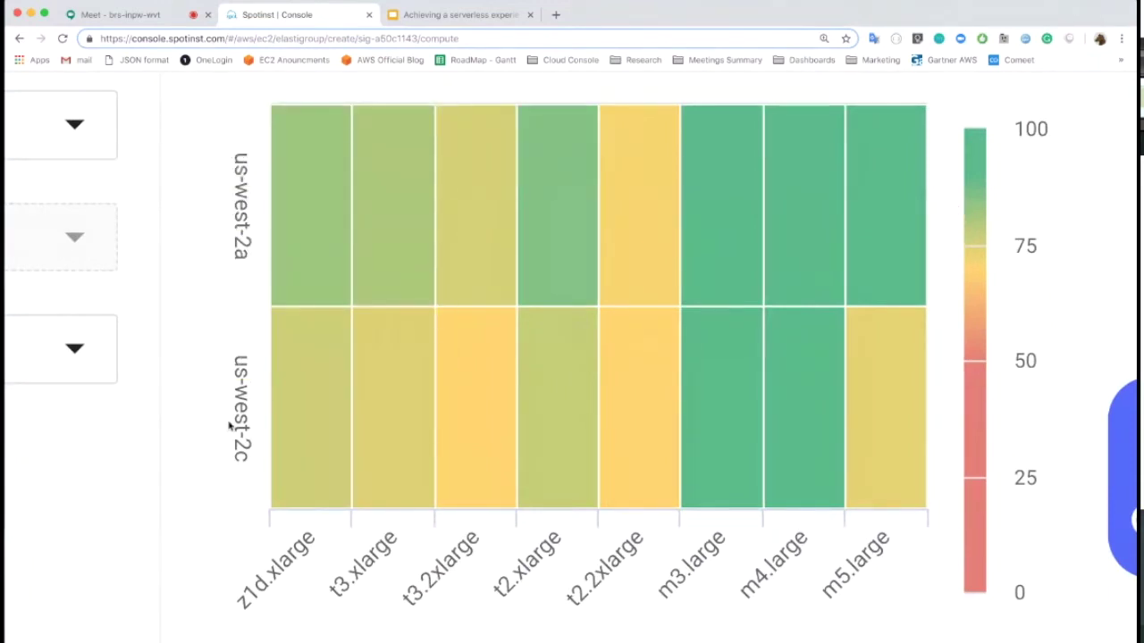
pyautogui.moveTo(304, 359)
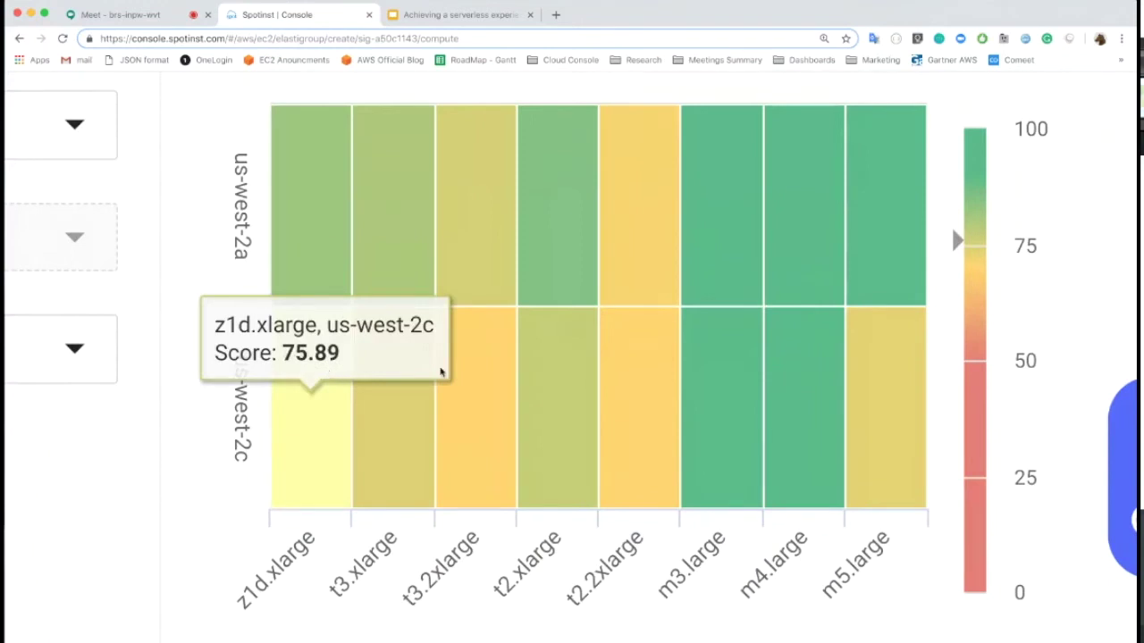
# Compare the spot market scores of m5.large in us-west-2c and us-west-2a
pyautogui.moveTo(825, 426)
pyautogui.moveTo(875, 422)
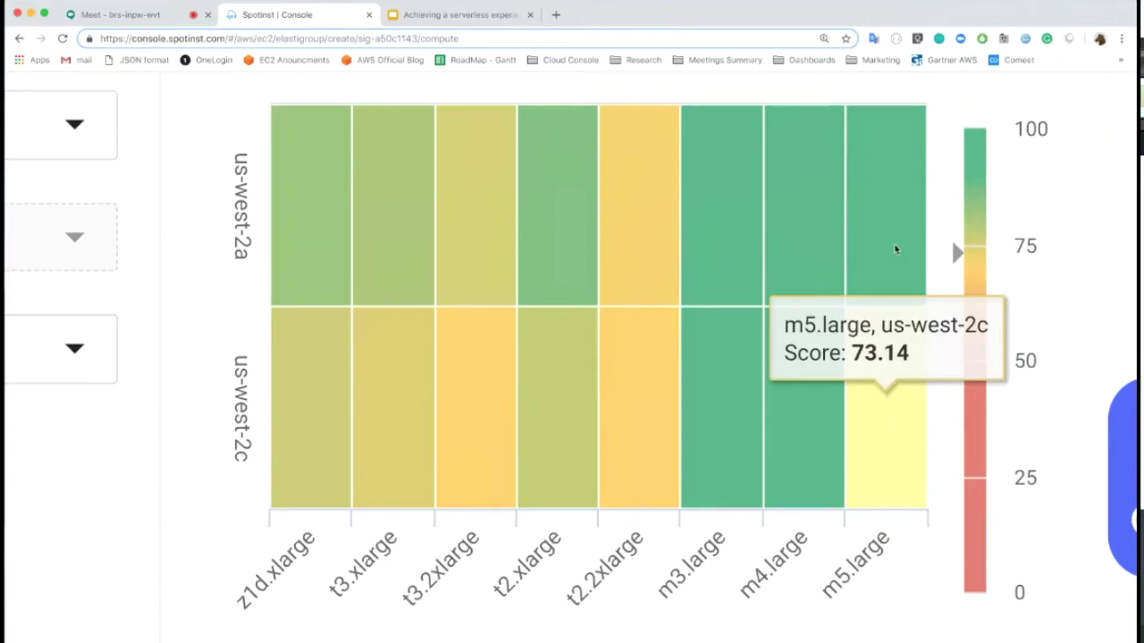
pyautogui.moveTo(894, 215)
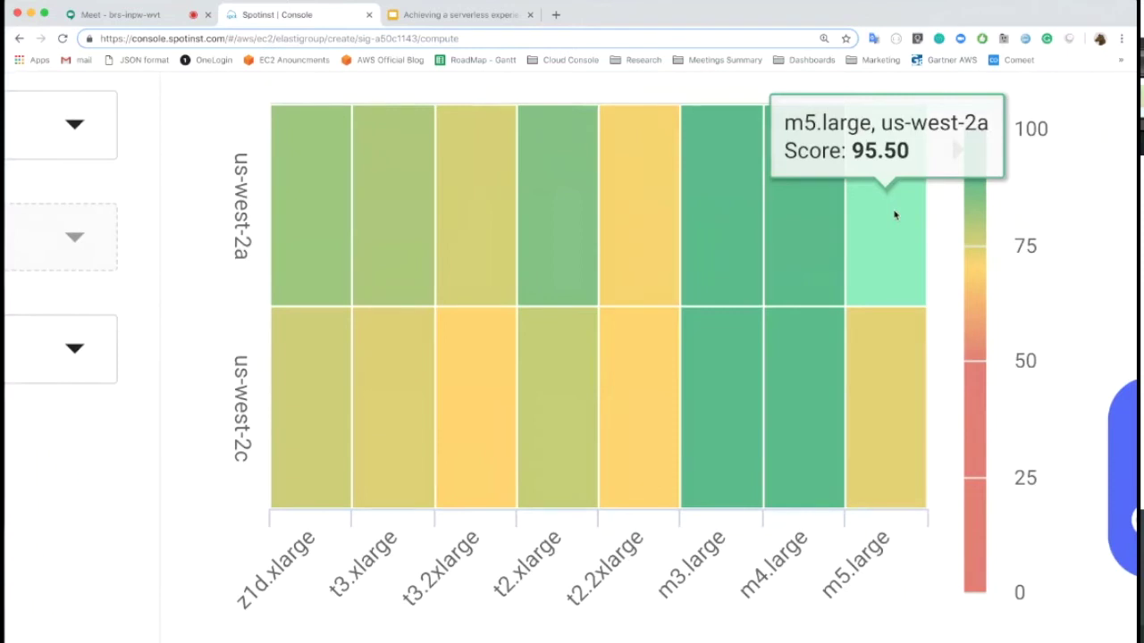
pyautogui.scroll(-5, 895, 215)
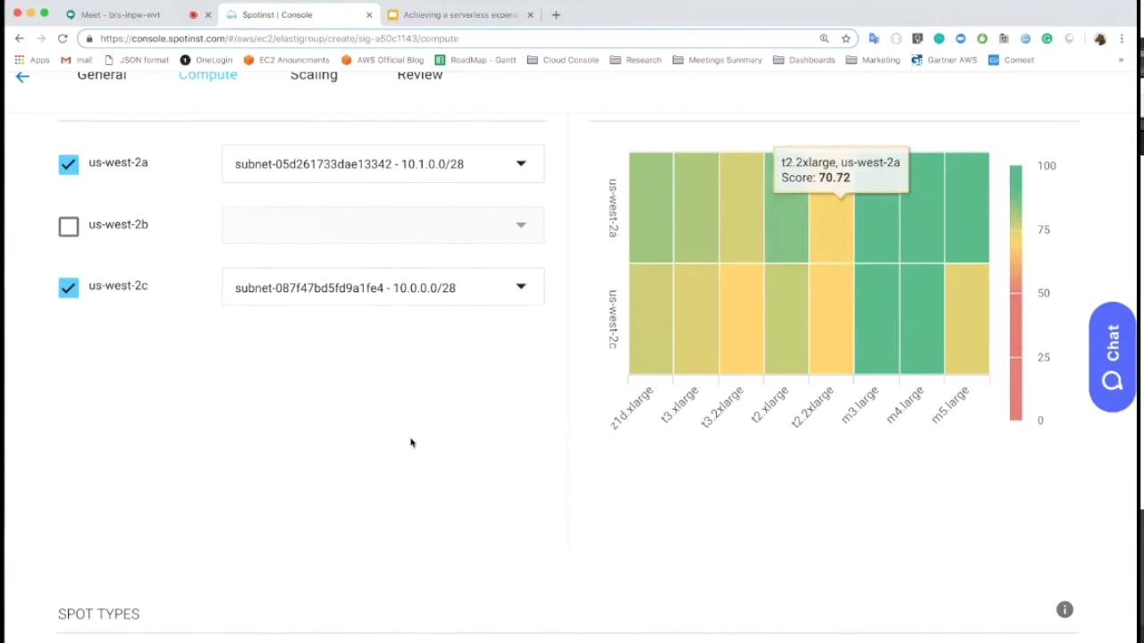
pyautogui.scroll(-5, 408, 438)
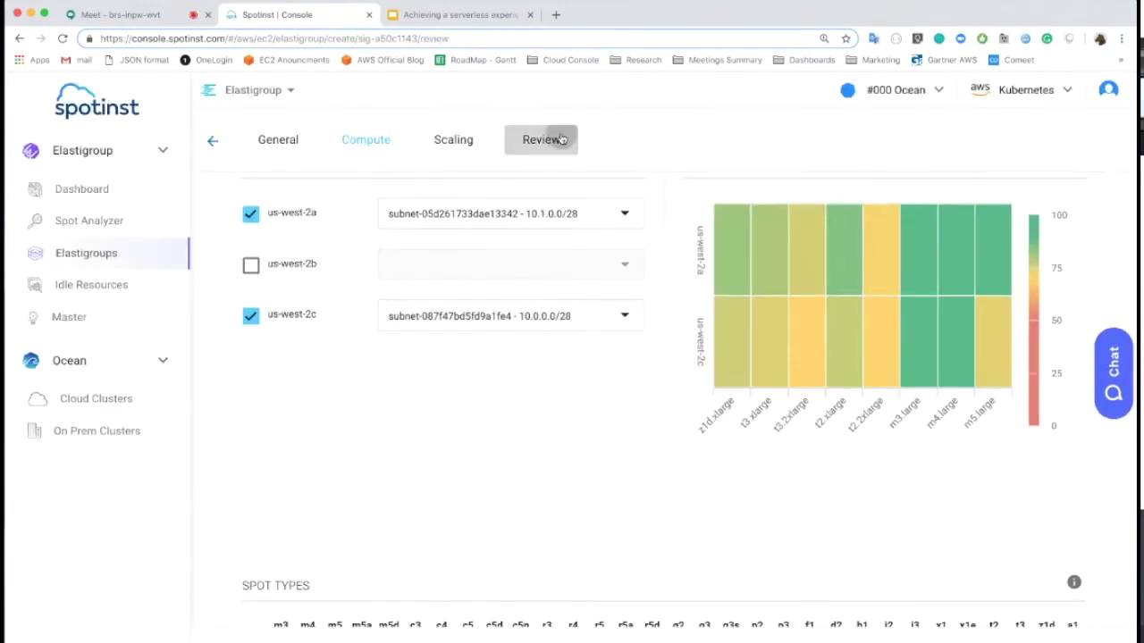
# Review the group's configuration as JSON, CloudFormation and Terraform templates, and leave the group editor without saving
pyautogui.click(558, 140)
pyautogui.scroll(3, 476, 330)
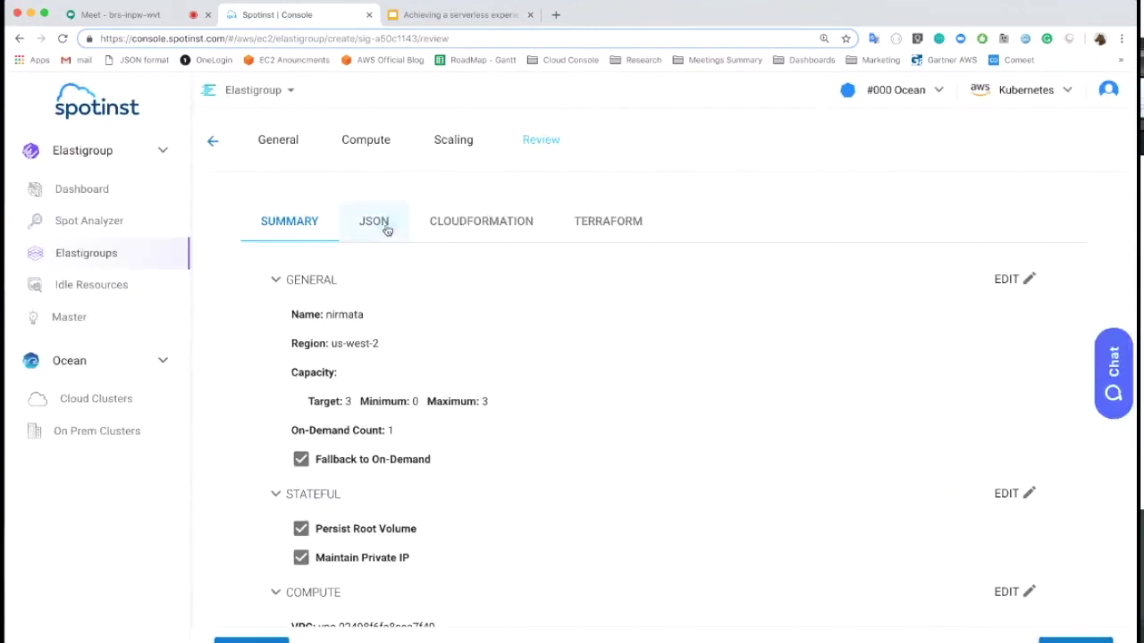
pyautogui.click(386, 230)
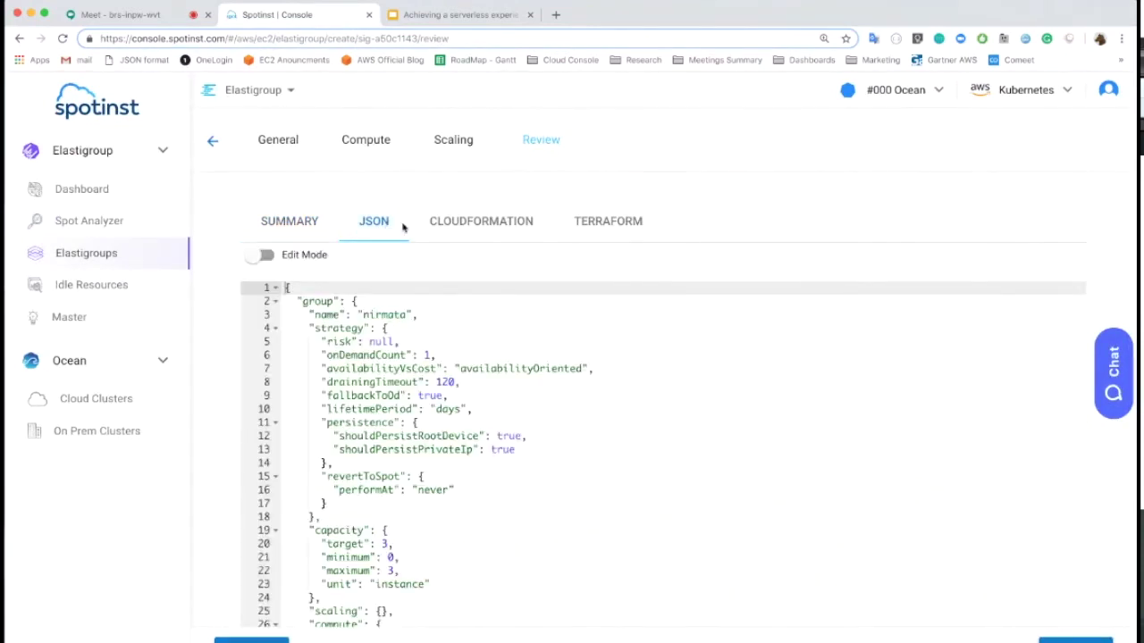
pyautogui.click(480, 227)
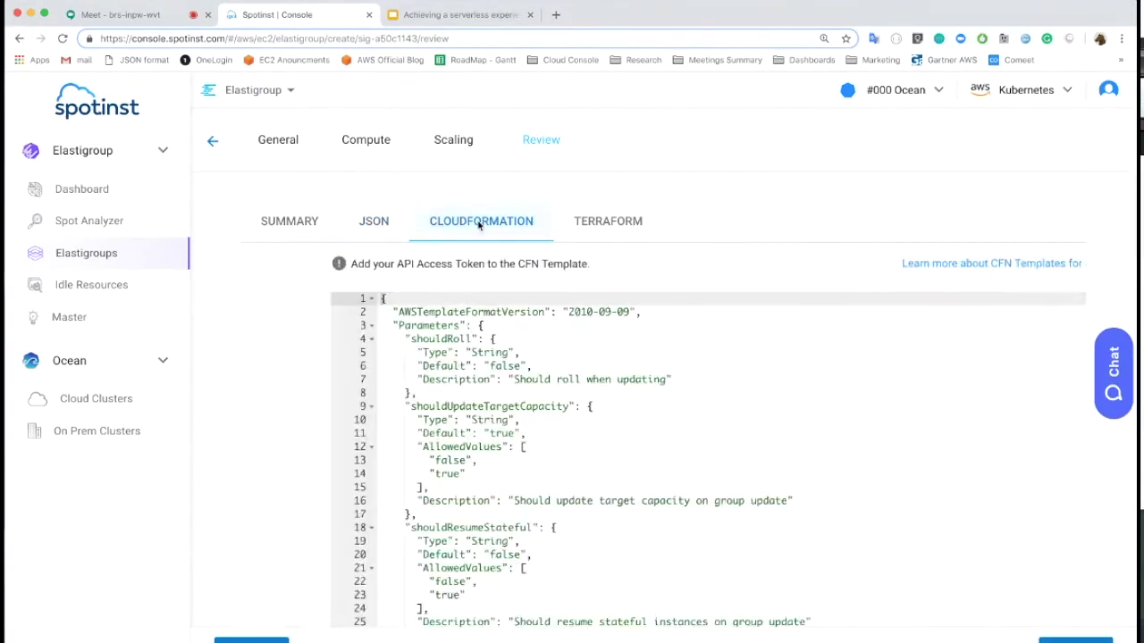
pyautogui.click(575, 225)
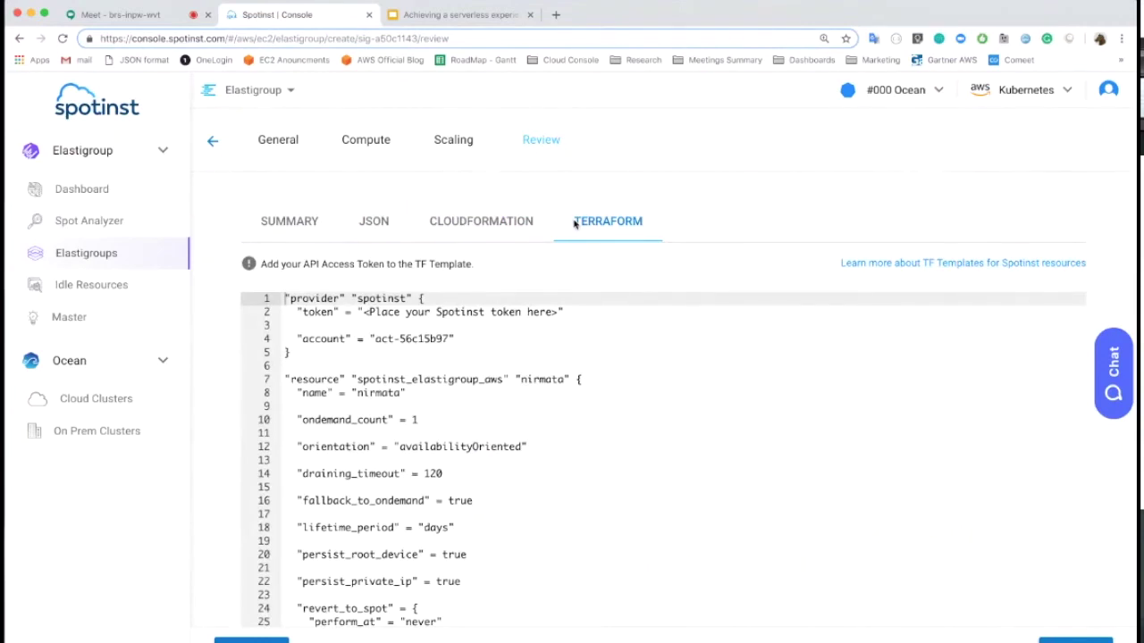
pyautogui.click(463, 428)
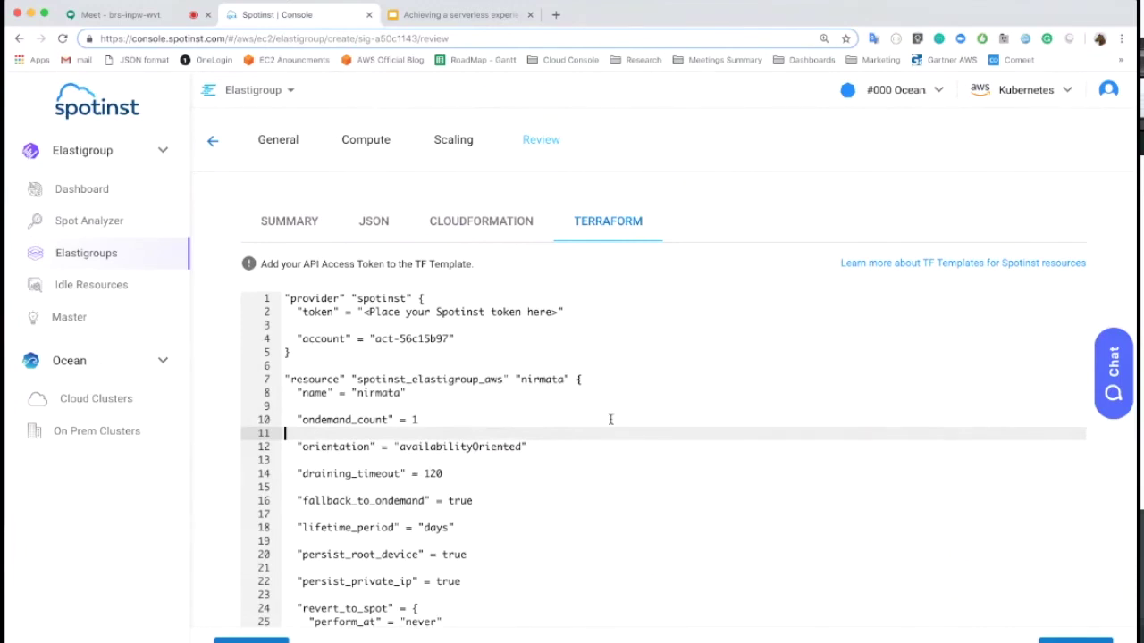
pyautogui.scroll(-2, 796, 391)
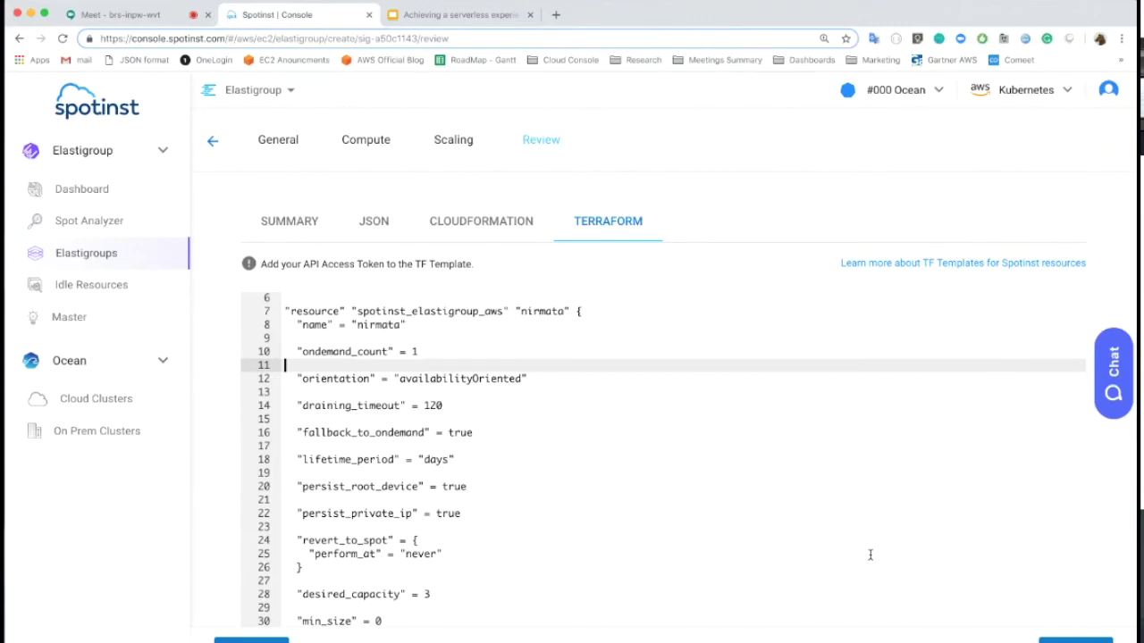
pyautogui.click(901, 640)
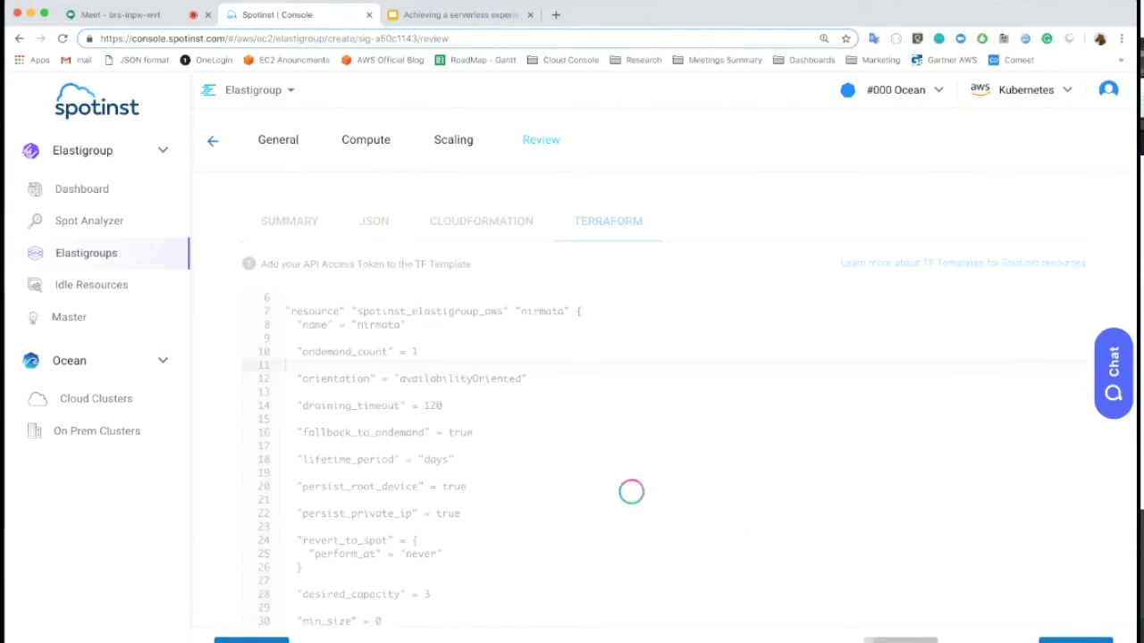
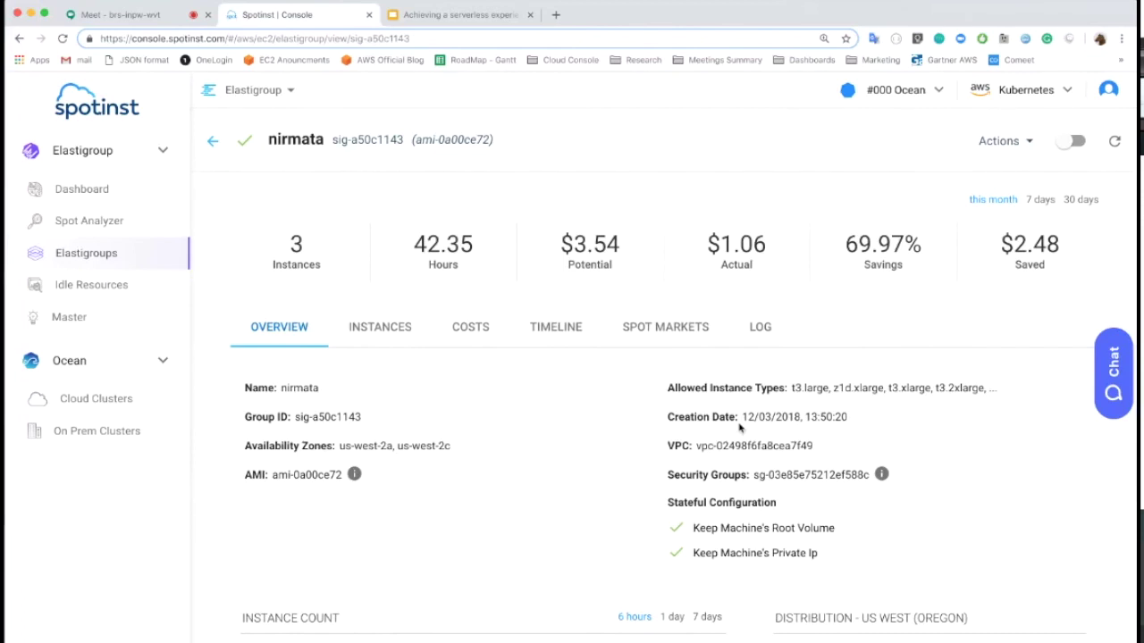
pyautogui.moveTo(821, 640)
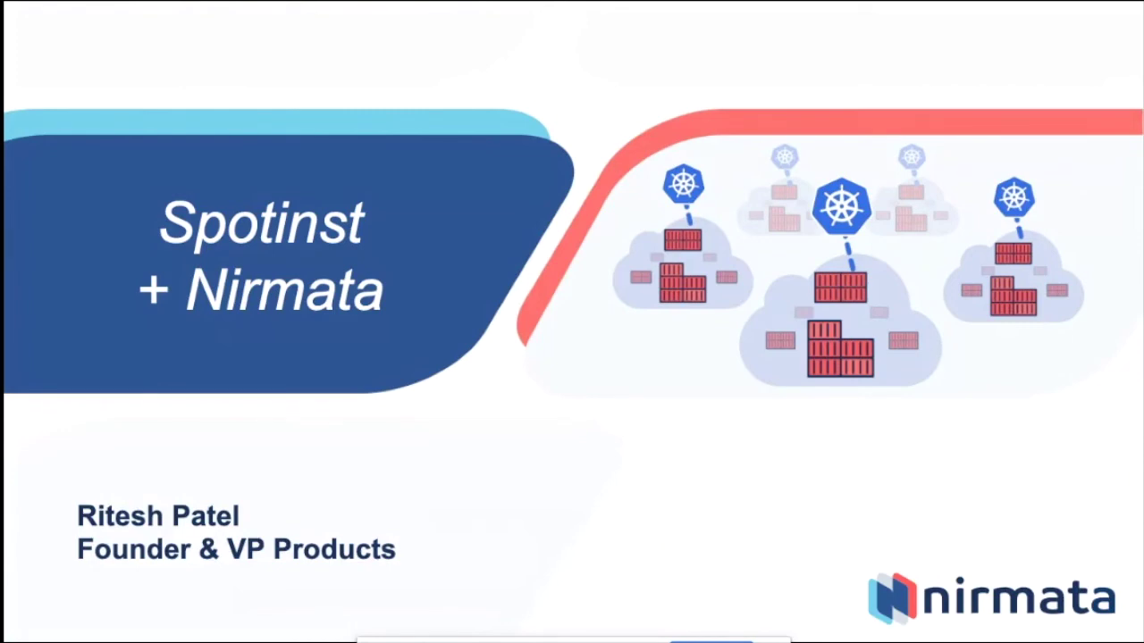
pyautogui.press('Right')
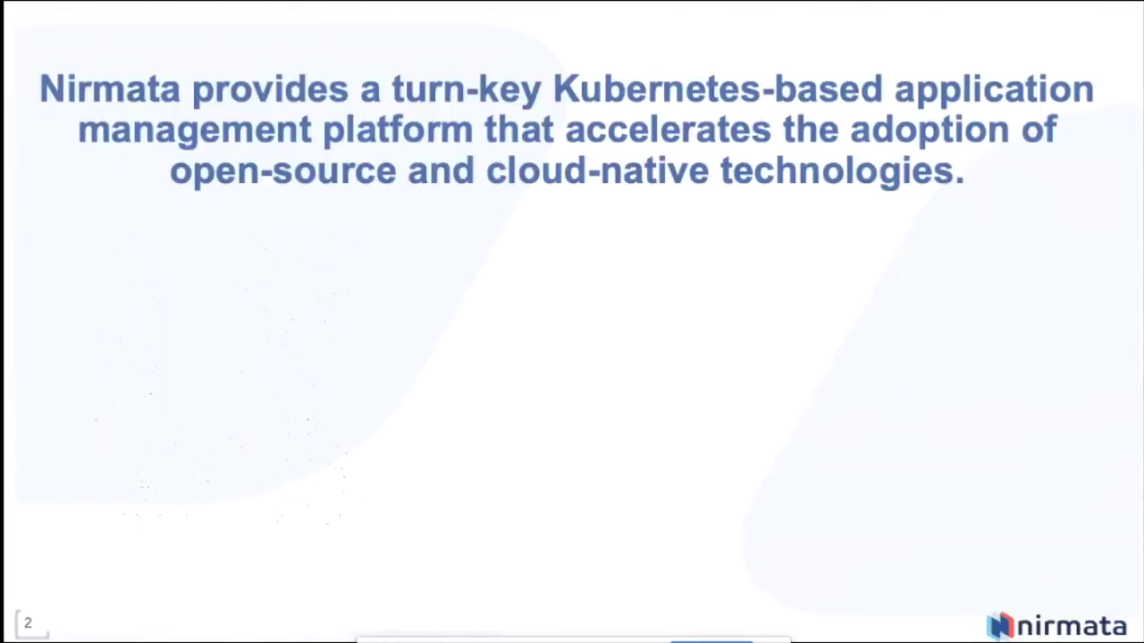
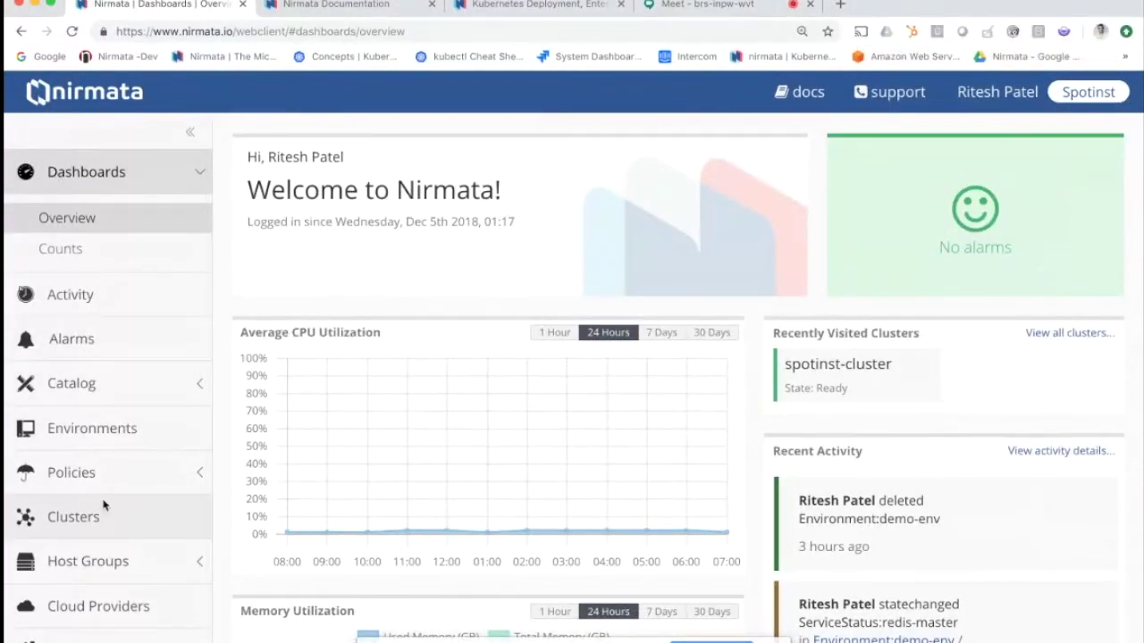
# In Nirmata, open the Elastigroup direct connect host group and examine its host agent install command and host list
pyautogui.click(106, 550)
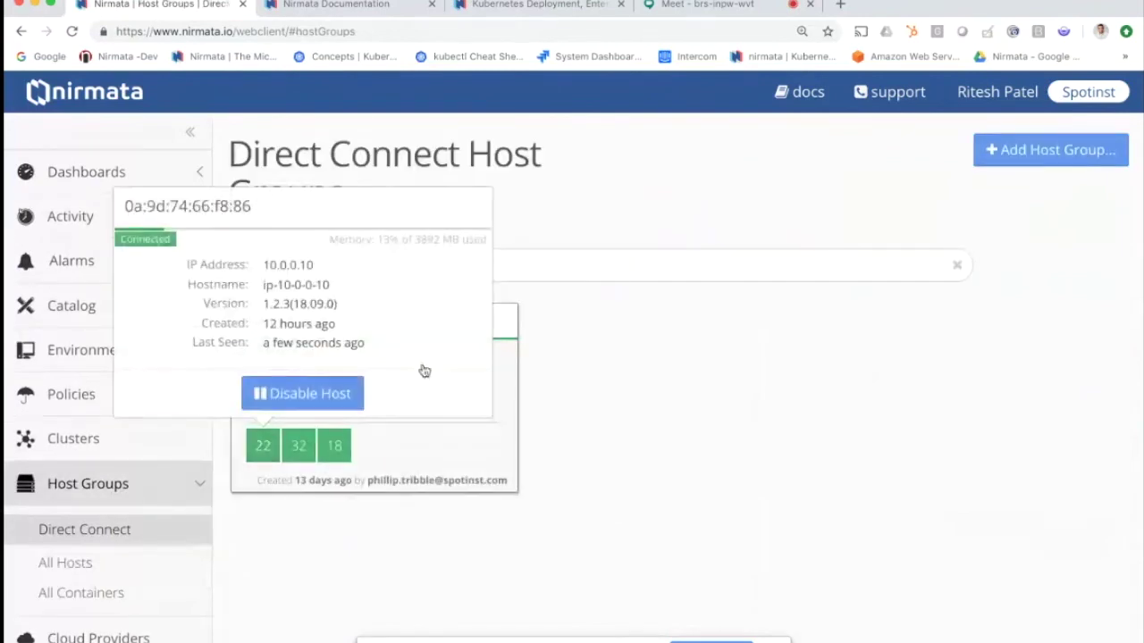
pyautogui.click(458, 454)
pyautogui.scroll(-1, 457, 447)
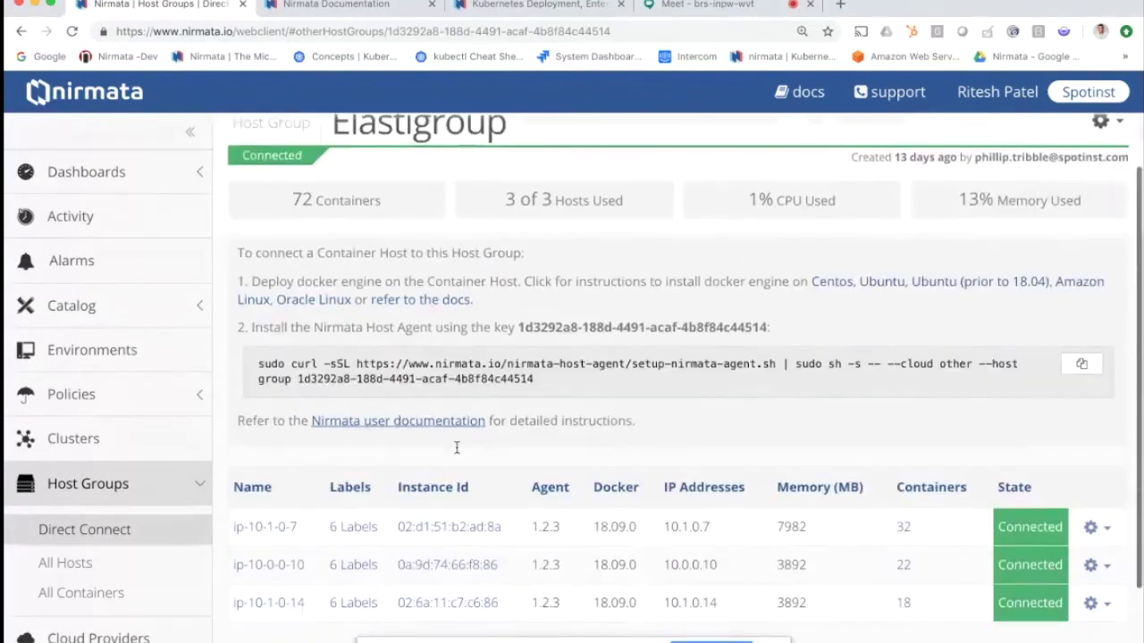
pyautogui.scroll(-2, 457, 448)
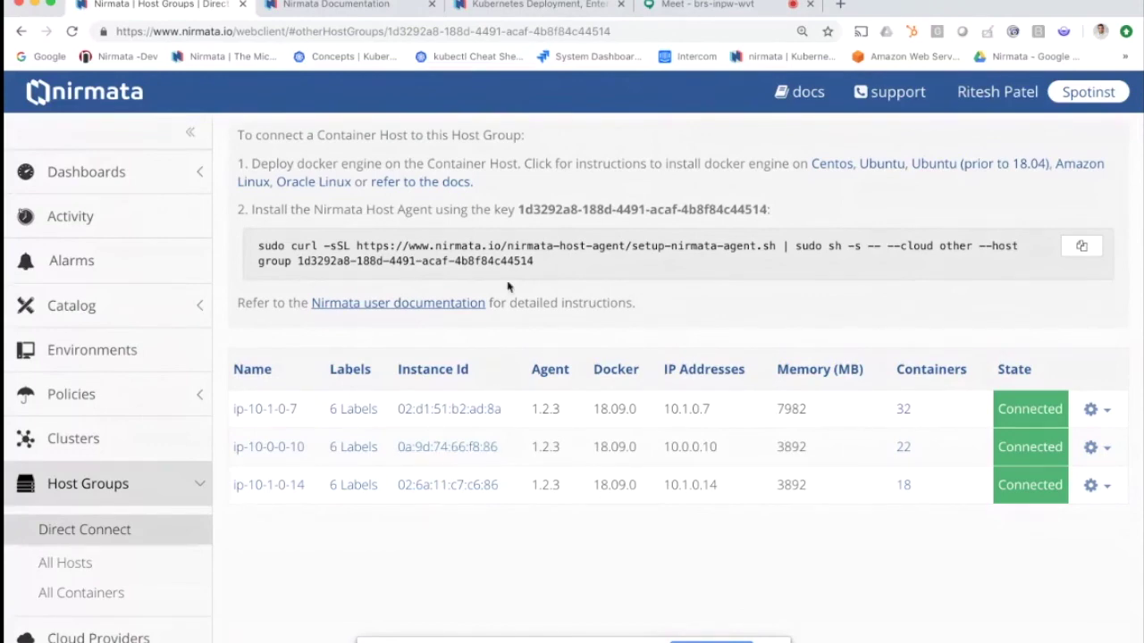
pyautogui.tripleClick(508, 245)
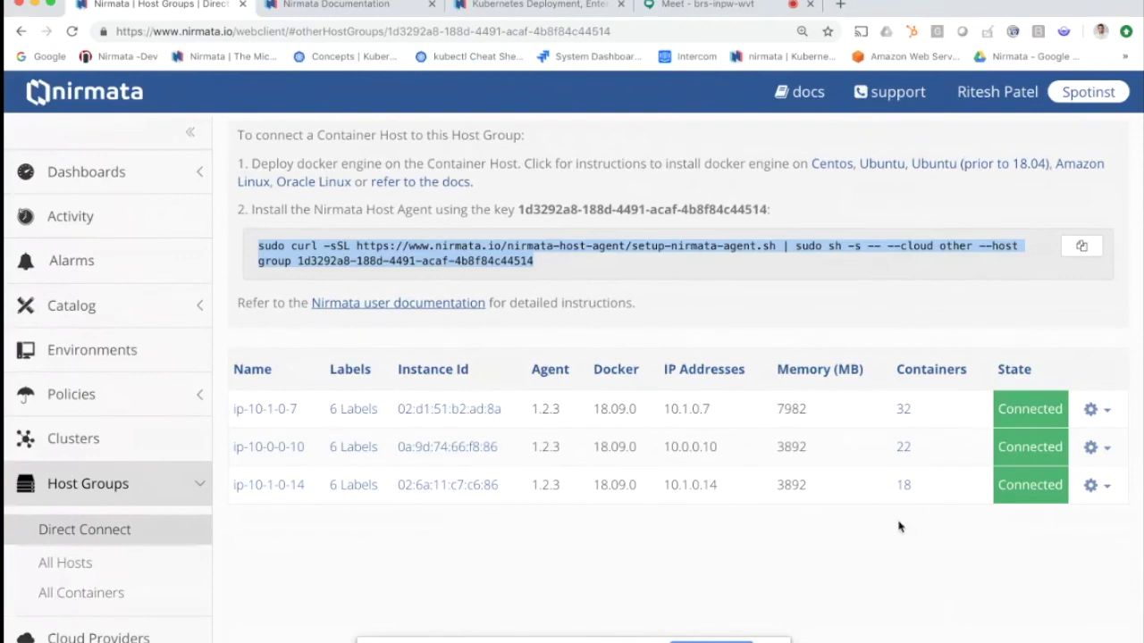
pyautogui.scroll(3, 332, 603)
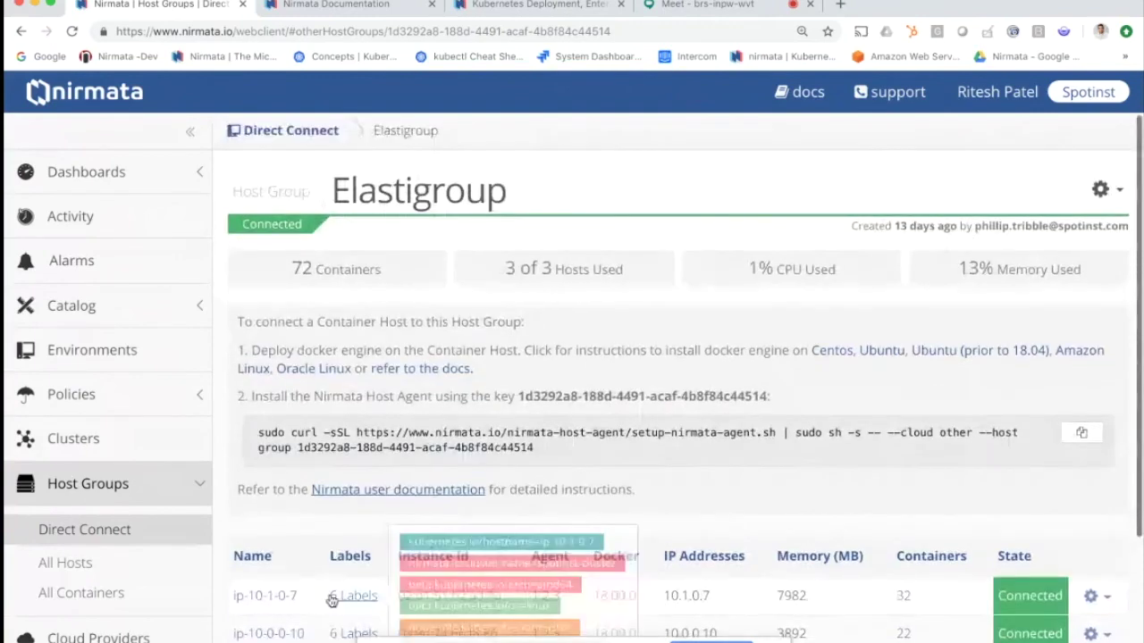
# Leave the host group, view spotinst-cluster from the list of clusters, and return to that list
pyautogui.click(71, 525)
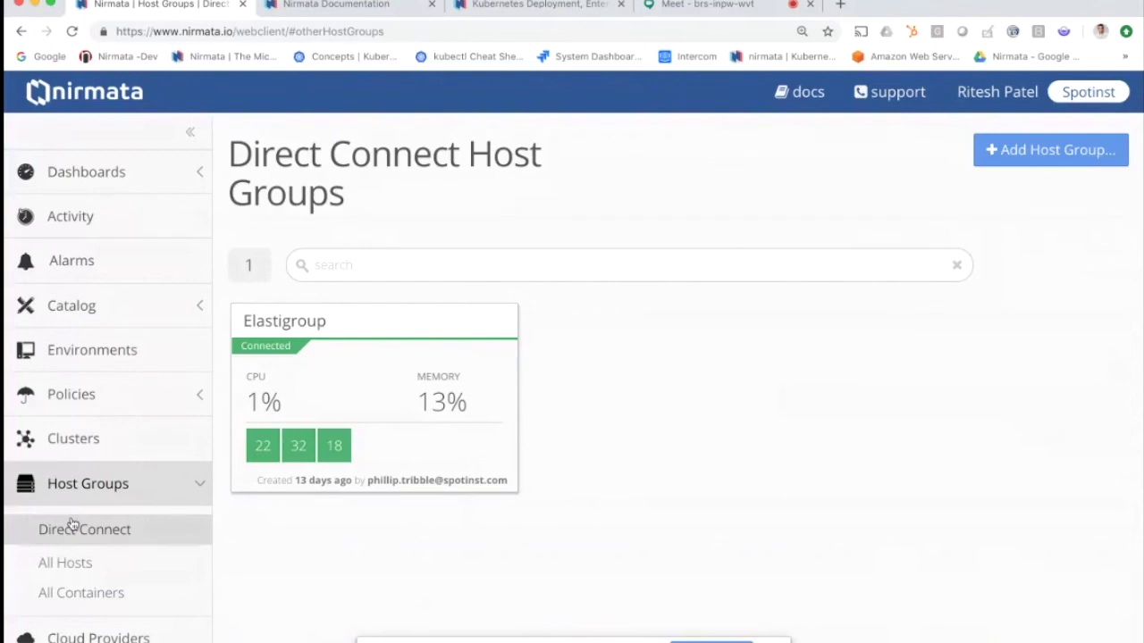
pyautogui.click(81, 440)
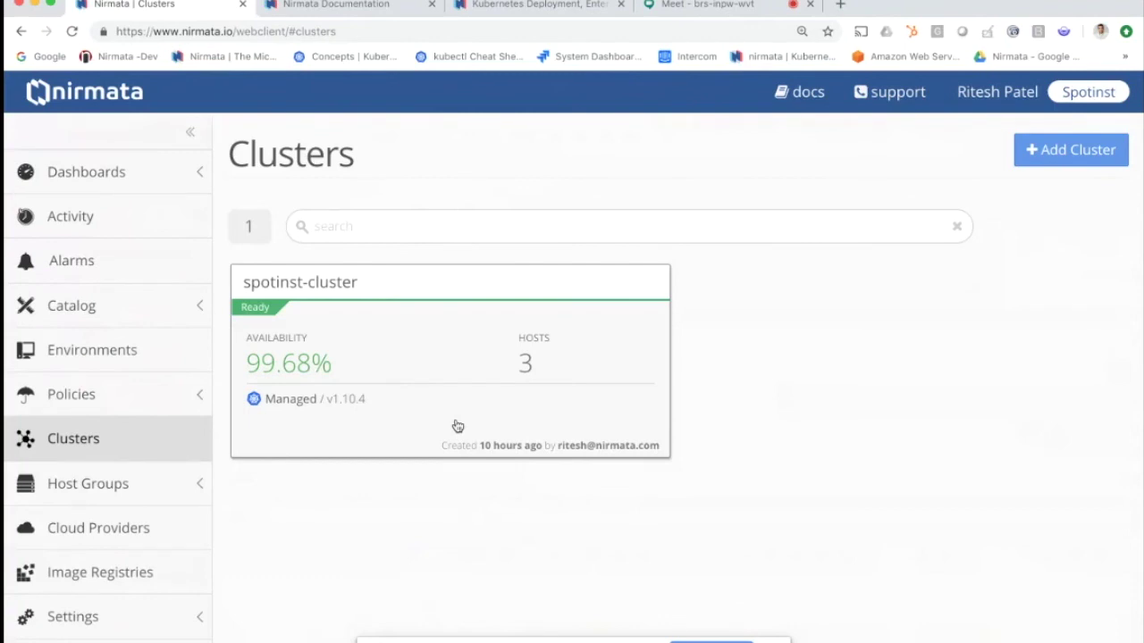
pyautogui.click(448, 378)
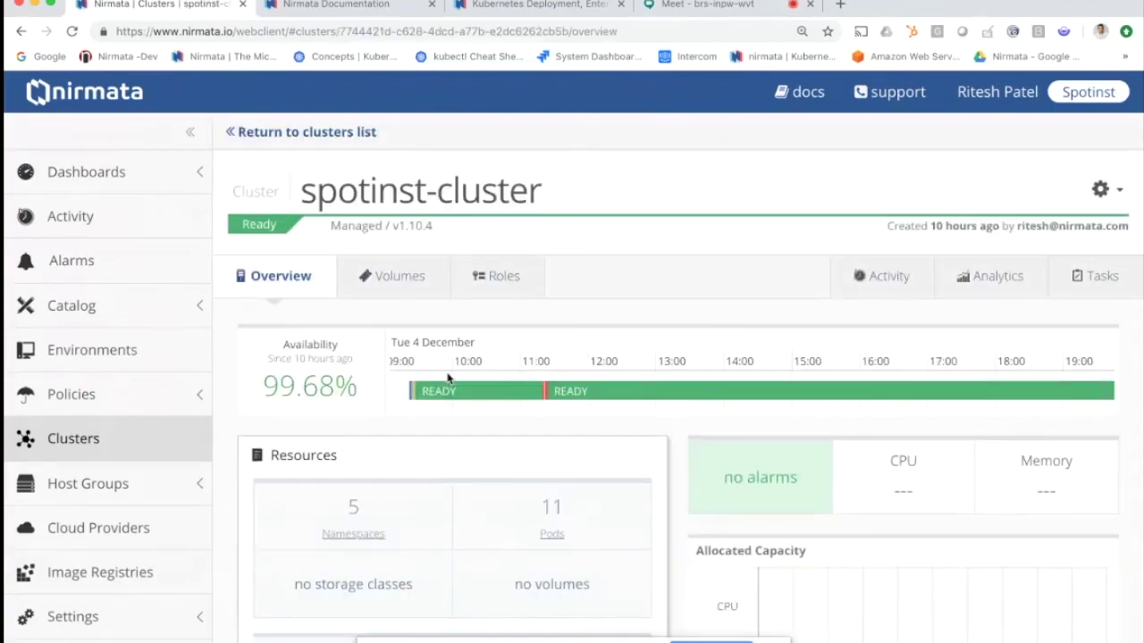
pyautogui.click(357, 141)
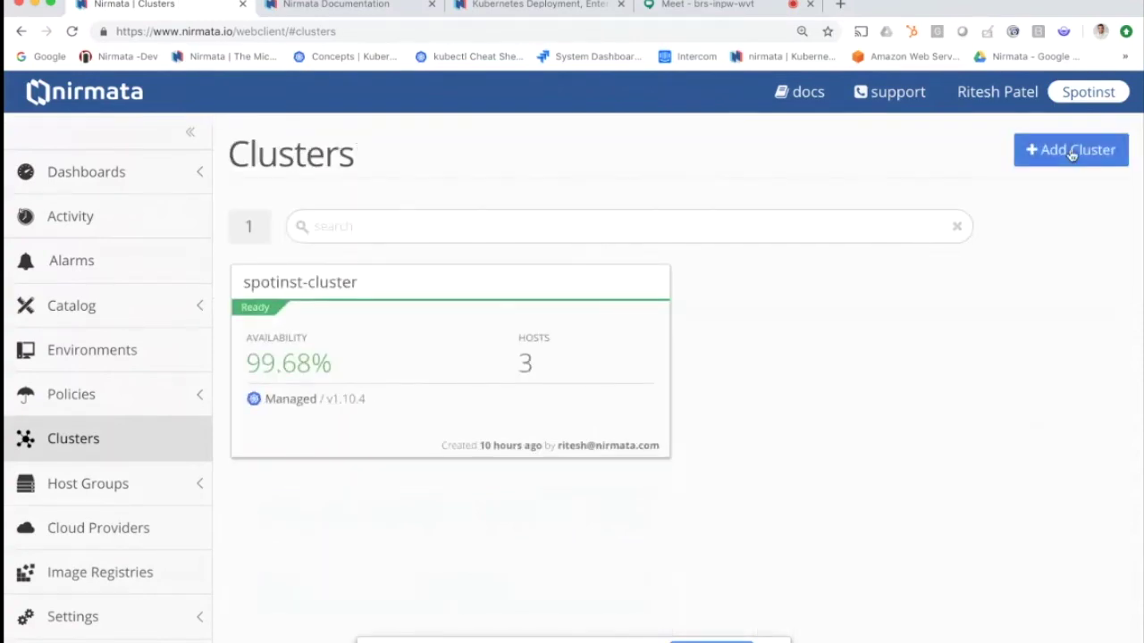
# Look over the cluster types offered for adding a cluster, and close the dialog without adding one
pyautogui.click(1072, 152)
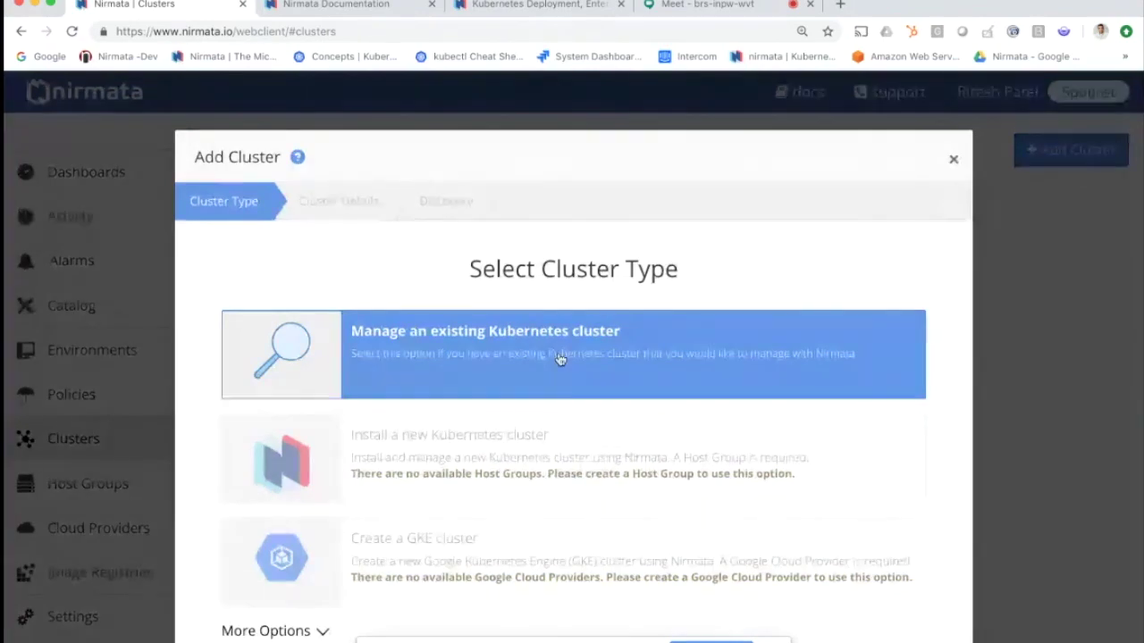
pyautogui.scroll(-3, 560, 359)
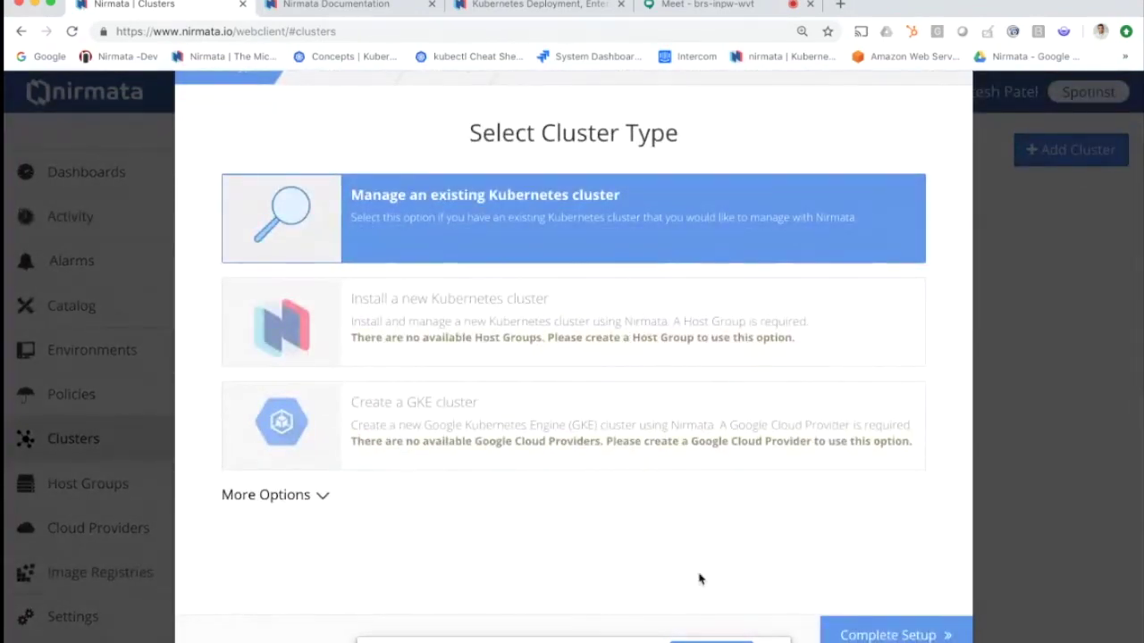
pyautogui.scroll(3, 858, 280)
pyautogui.click(953, 122)
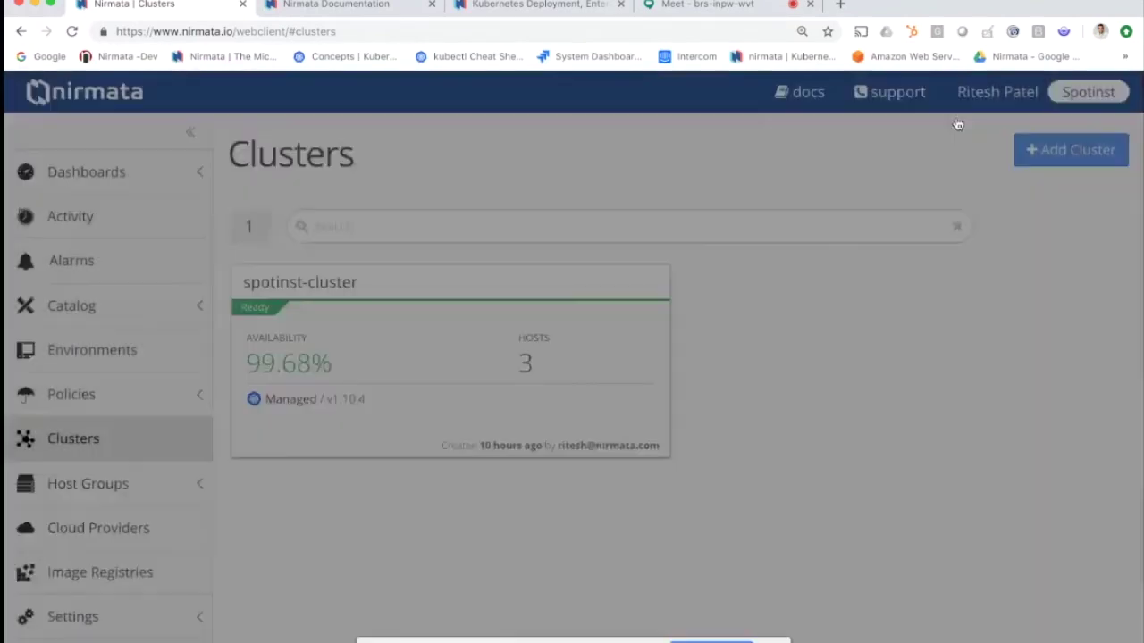
# Open spotinst-cluster and examine the resources, components and nodes in its overview
pyautogui.click(409, 329)
pyautogui.scroll(-5, 408, 328)
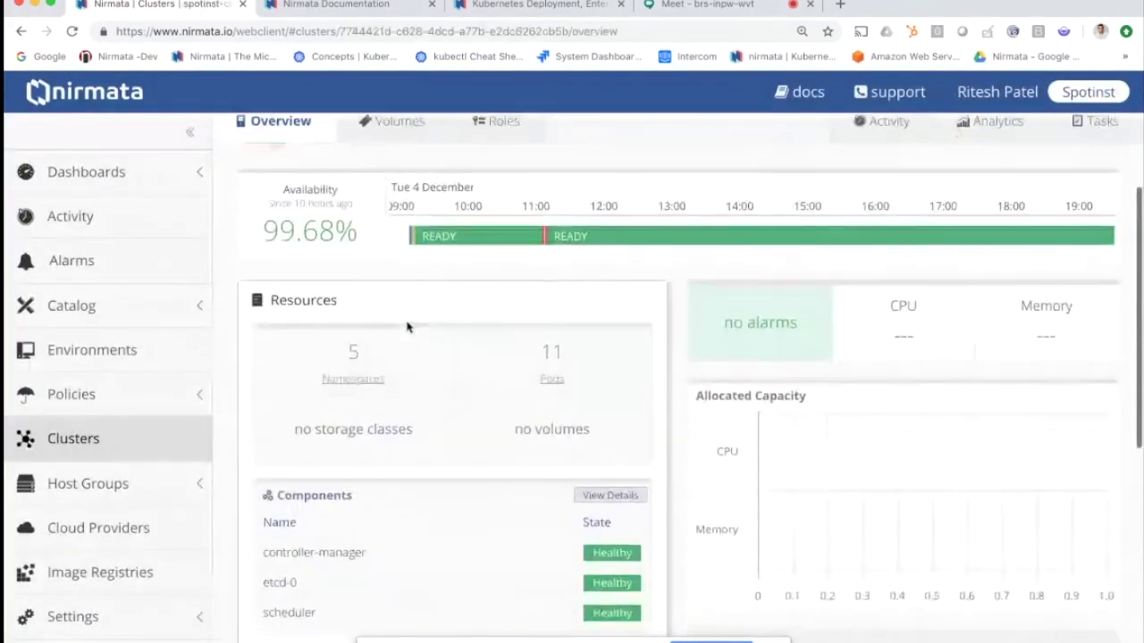
pyautogui.scroll(-3, 407, 328)
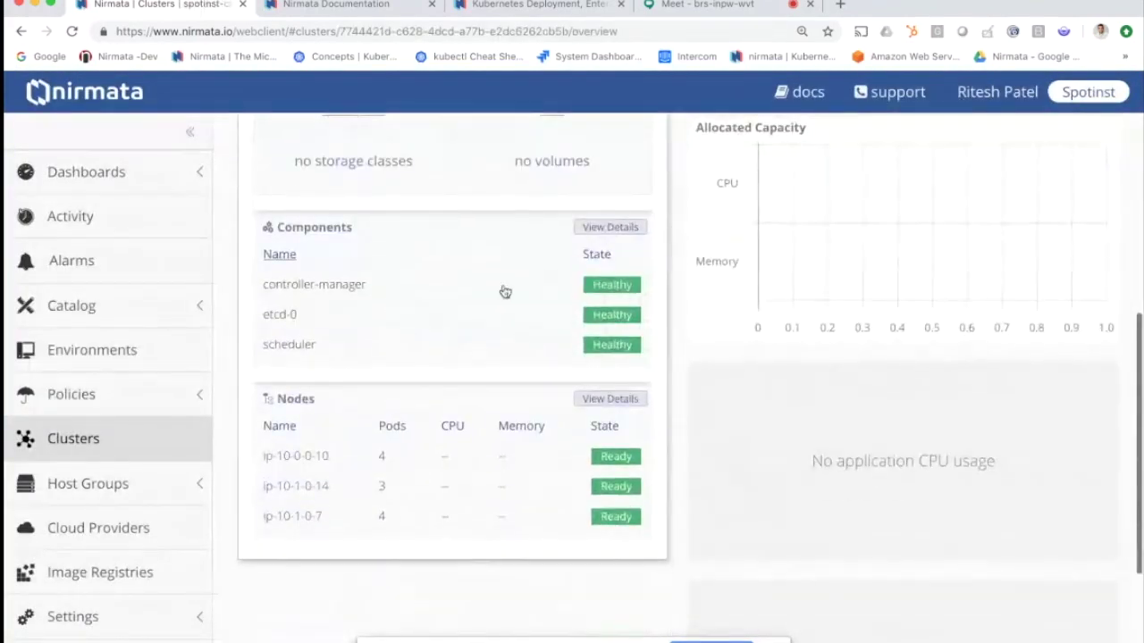
pyautogui.scroll(3, 566, 289)
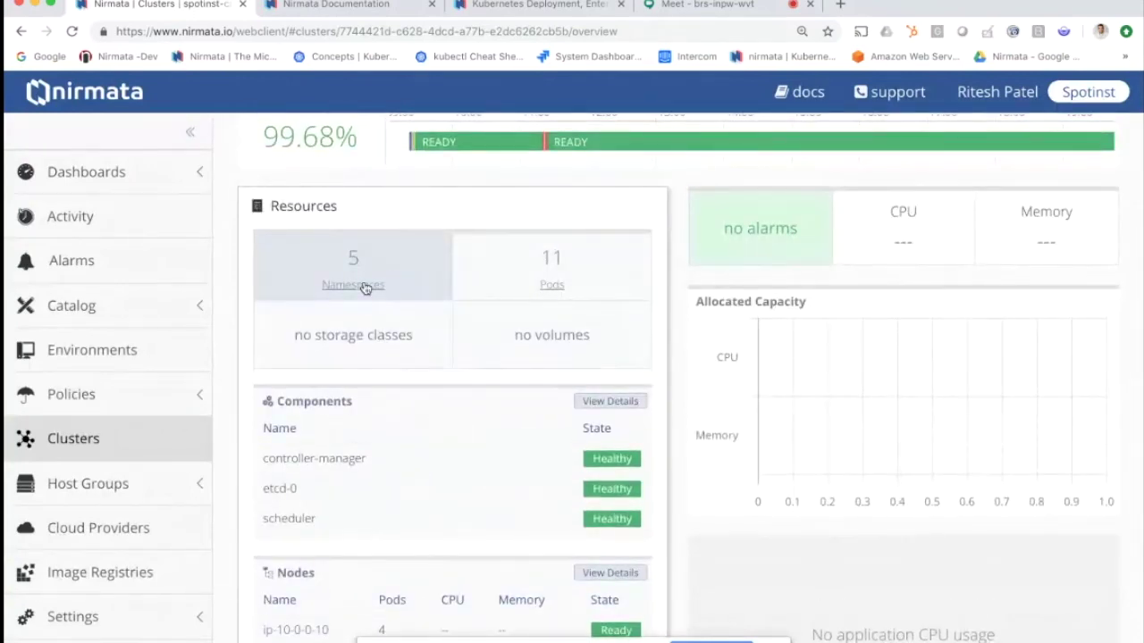
# View the details of the cluster's components and expand the instances of the kubelet service
pyautogui.click(616, 401)
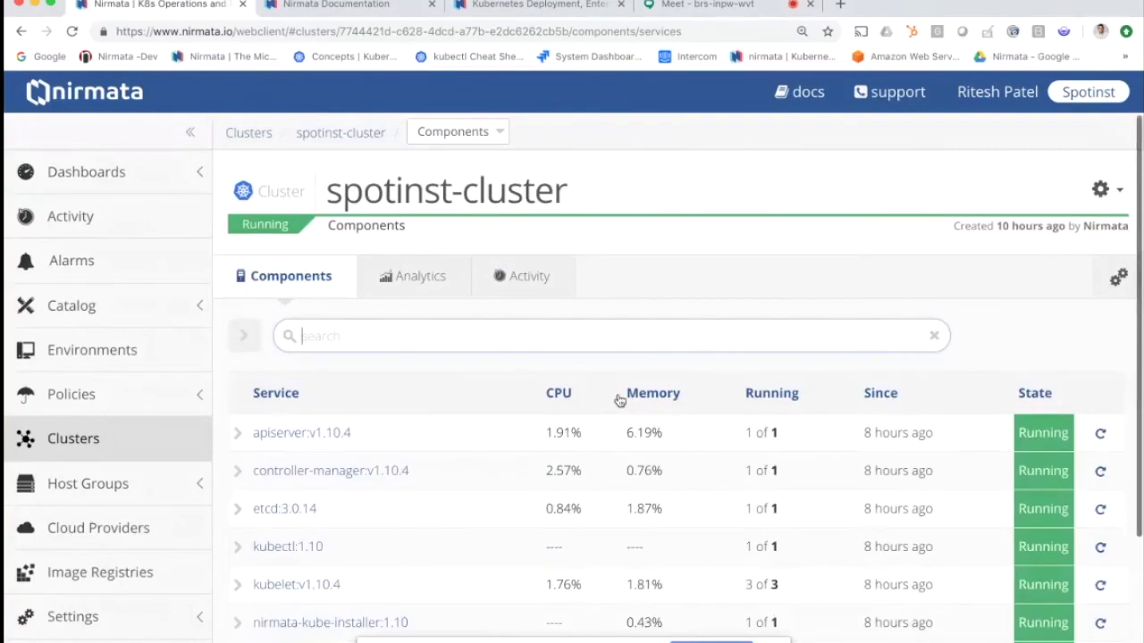
pyautogui.scroll(-3, 619, 400)
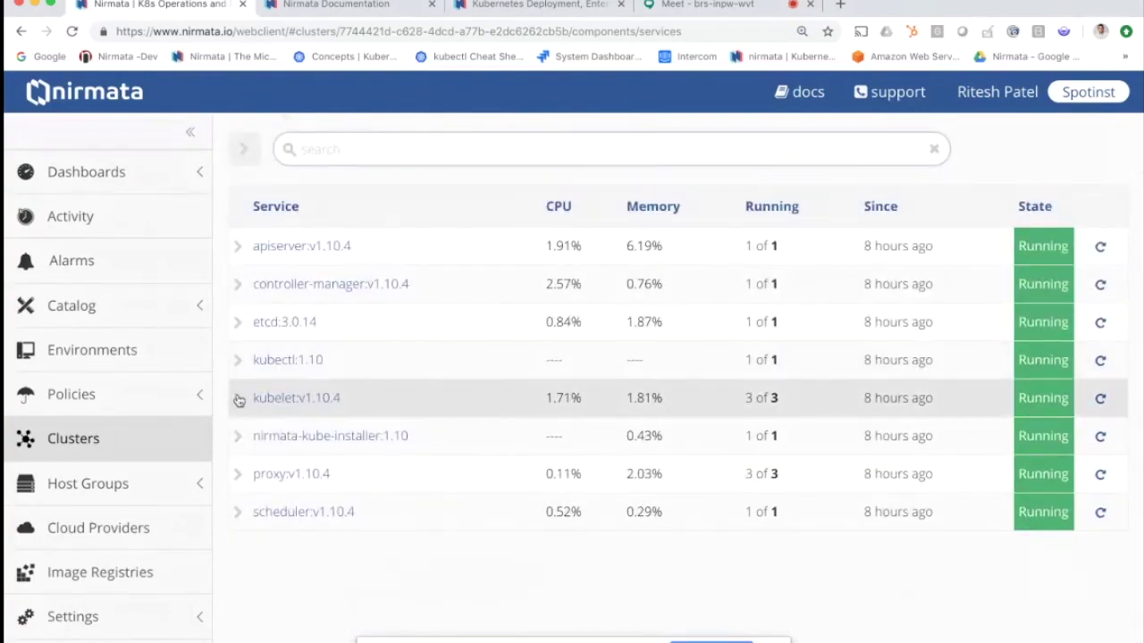
pyautogui.click(237, 402)
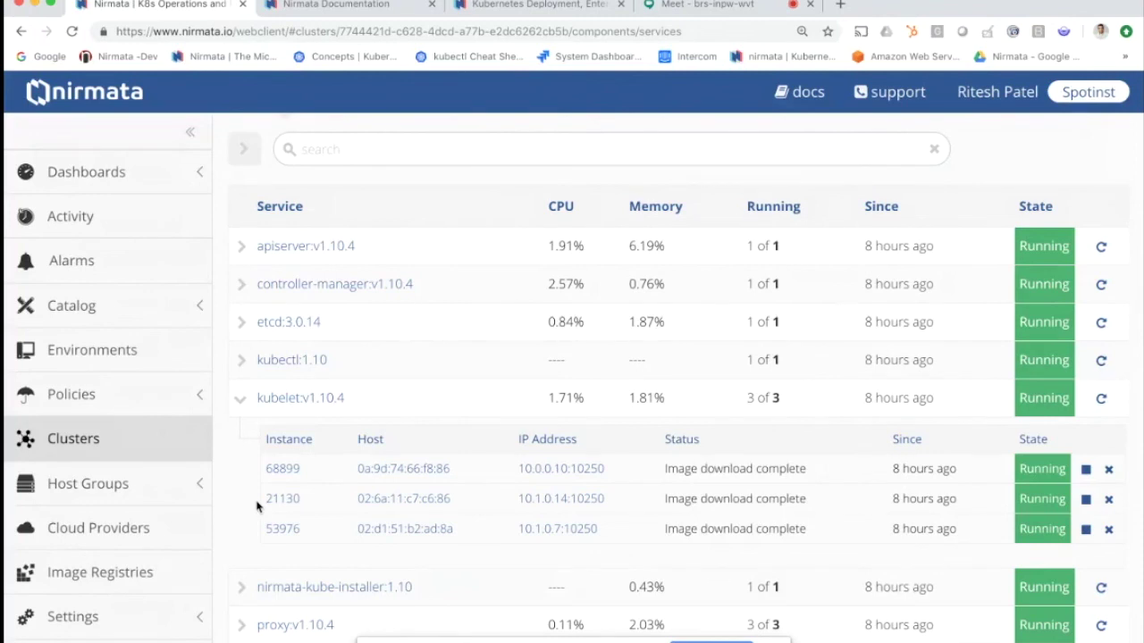
# Return to the spotinst-cluster overview and open its list of namespaces
pyautogui.click(304, 246)
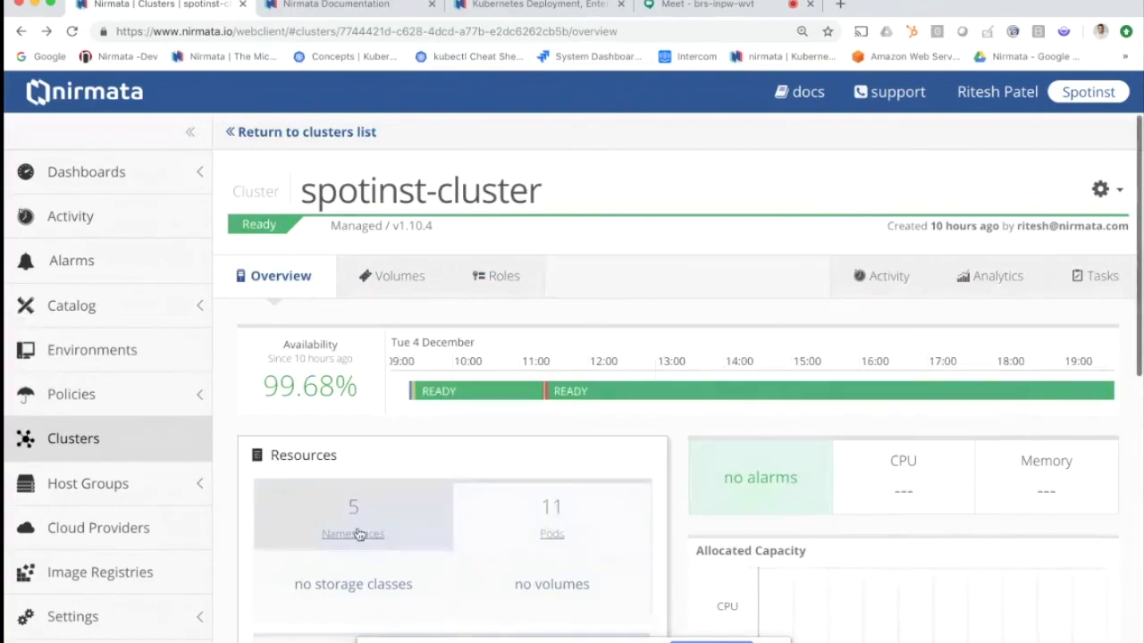
pyautogui.click(358, 534)
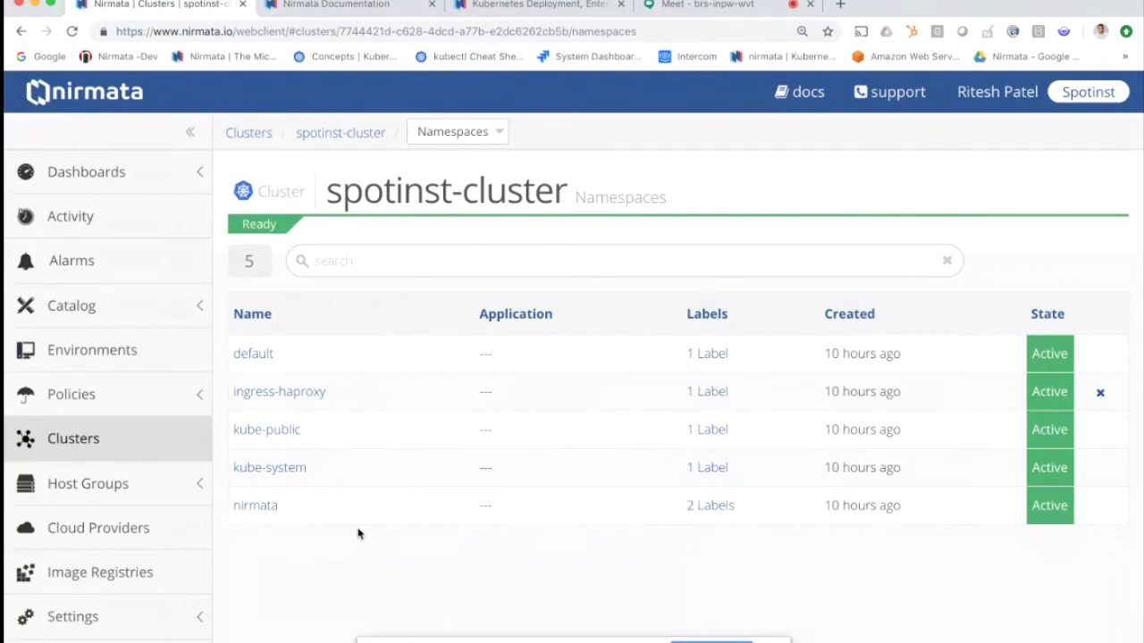
# Add an environment named demo-env on spotinst-cluster with the Namespace per Application isolation level
pyautogui.click(103, 352)
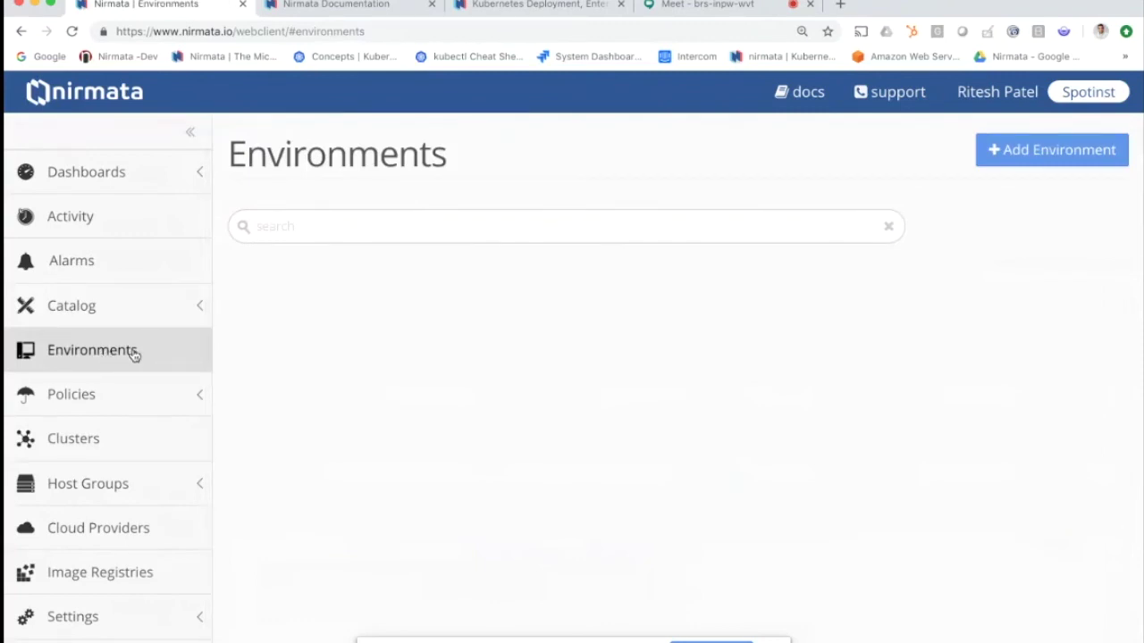
pyautogui.click(1000, 152)
pyautogui.click(469, 248)
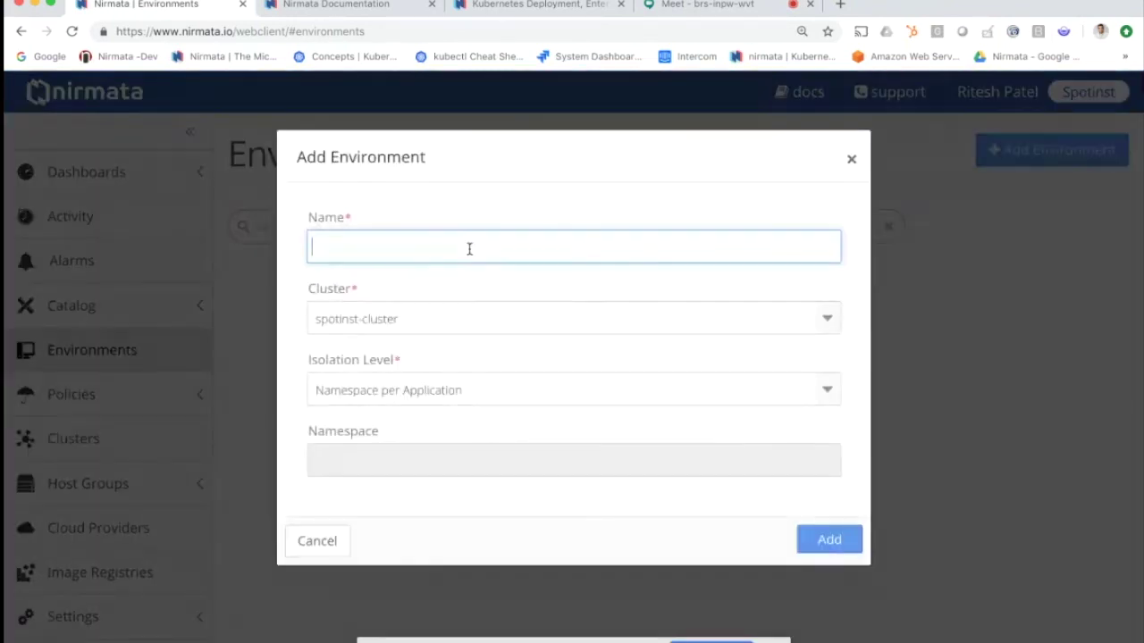
pyautogui.write('dev')
pyautogui.press('BackSpace')
pyautogui.write('mo-test')
pyautogui.press('BackSpace')
pyautogui.press('BackSpace')
pyautogui.press('BackSpace')
pyautogui.press('BackSpace')
pyautogui.write('env')
pyautogui.click(828, 536)
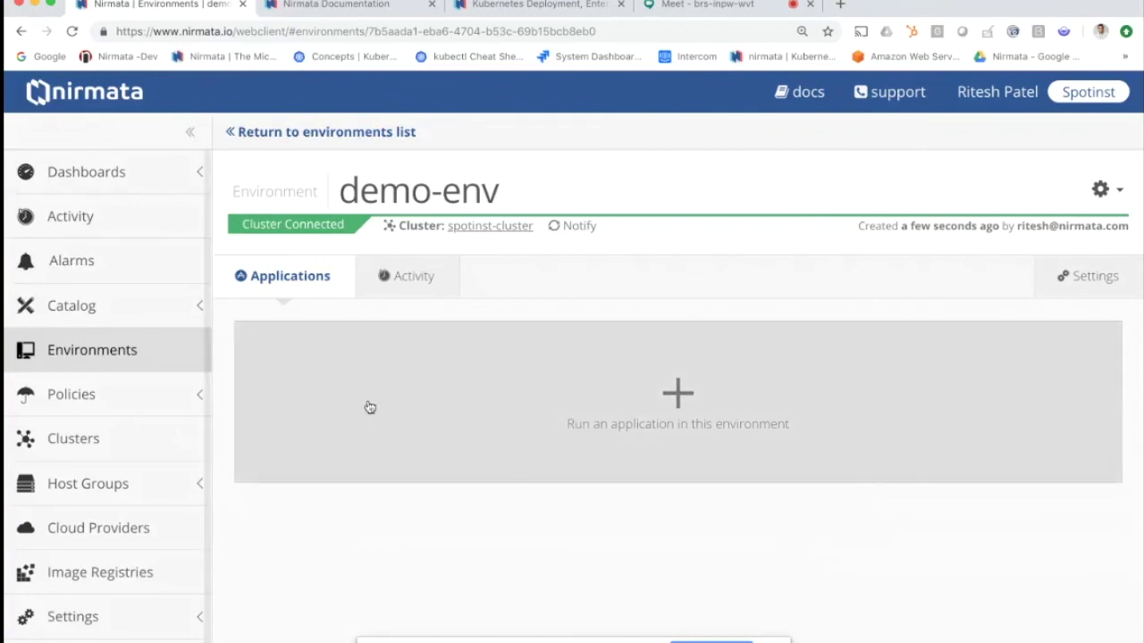
# Open guestbook-app in the application catalog and look over its workloads
pyautogui.click(79, 302)
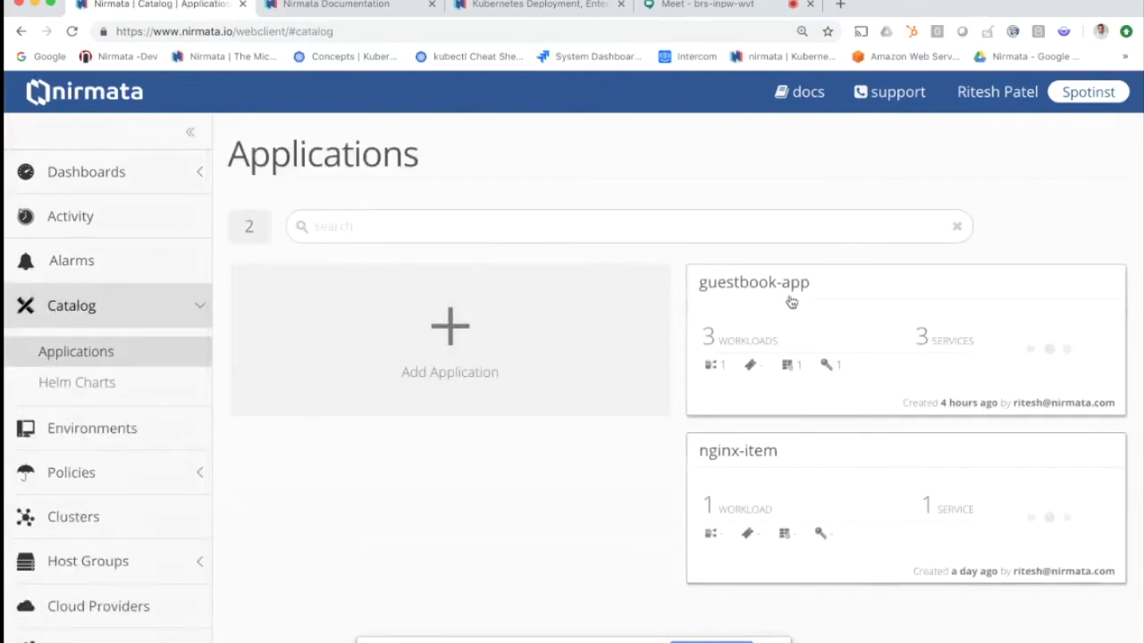
pyautogui.click(818, 337)
pyautogui.scroll(-5, 817, 338)
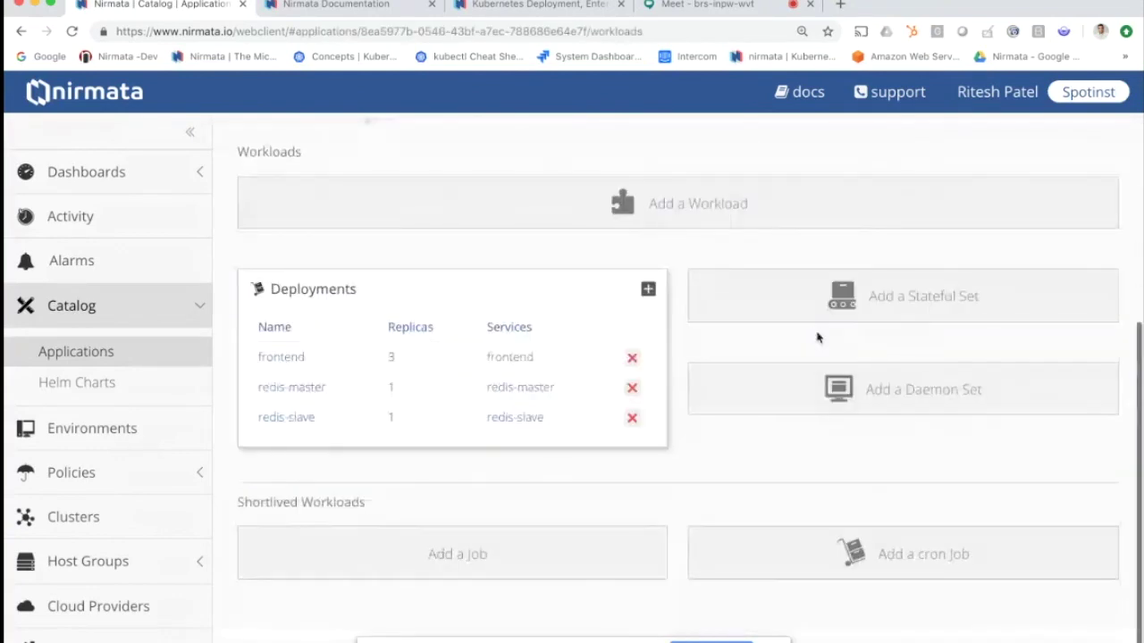
pyautogui.scroll(5, 545, 323)
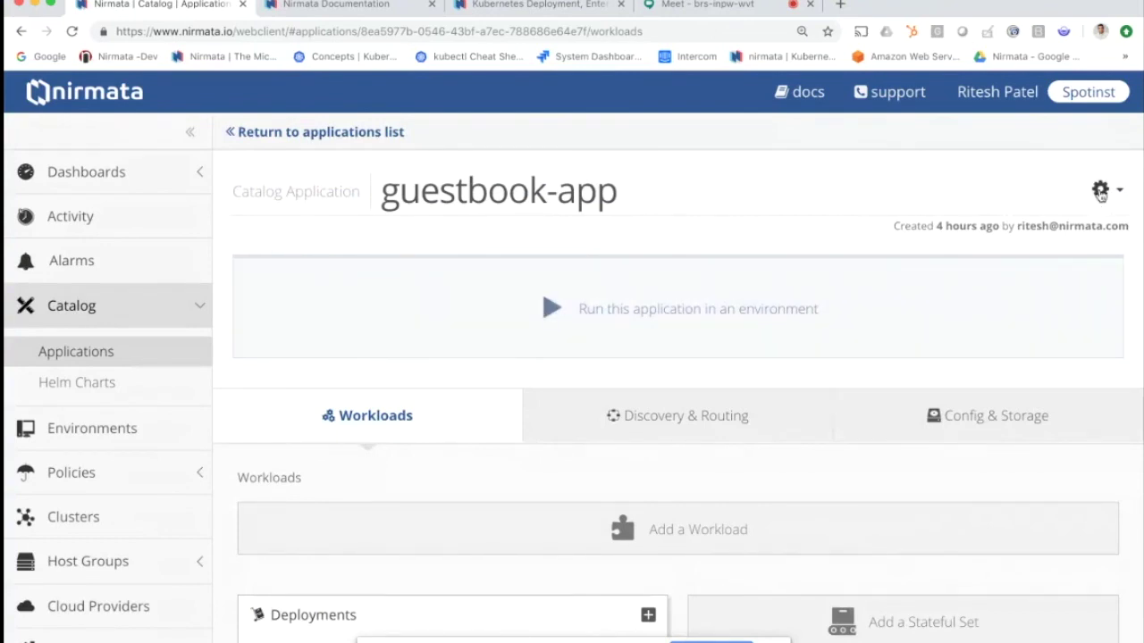
# Preview guestbook-app's YAML export, close it without downloading, and return to the application's deployments
pyautogui.click(1101, 191)
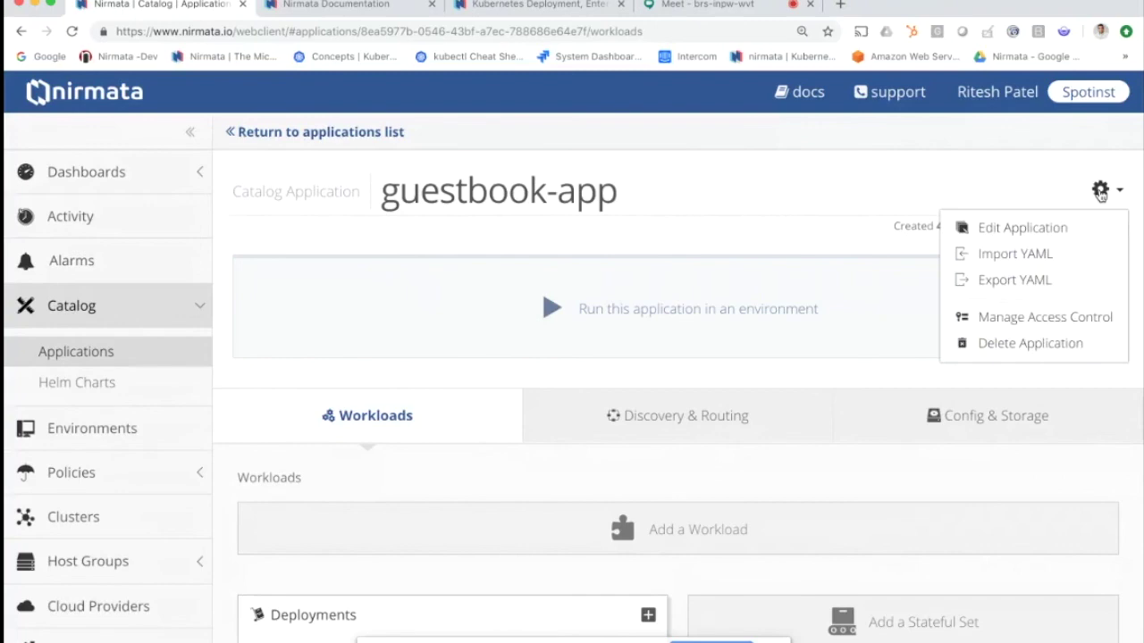
pyautogui.click(1027, 277)
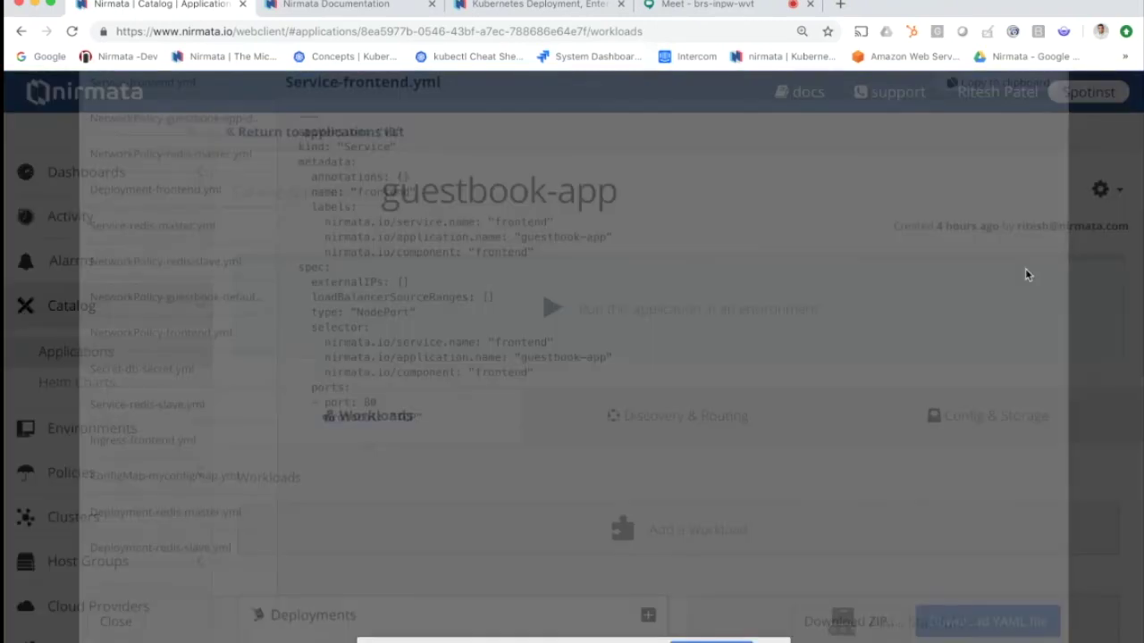
pyautogui.scroll(-3, 397, 407)
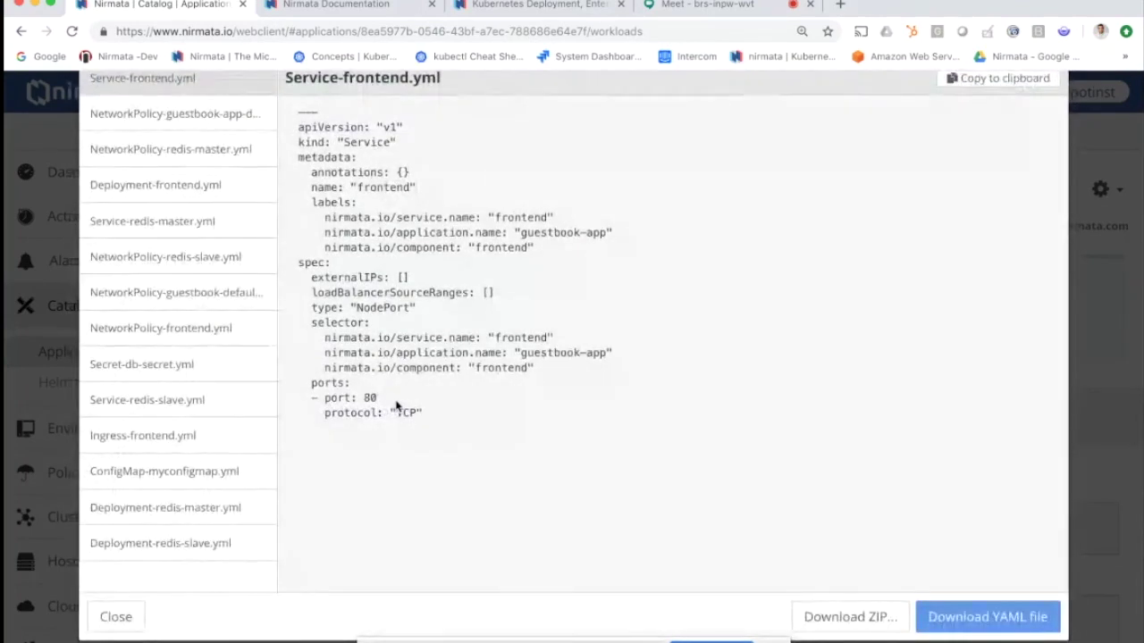
pyautogui.click(130, 611)
pyautogui.scroll(-5, 457, 413)
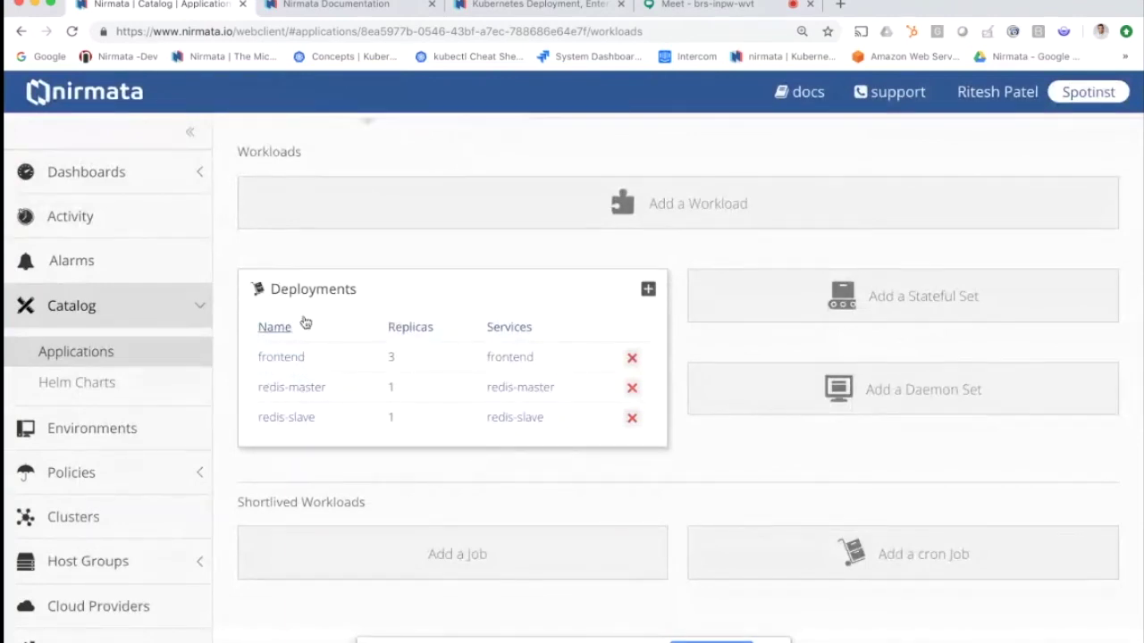
# Run the catalog application guestbook-app in the demo-env environment with the run name demoapp
pyautogui.click(118, 429)
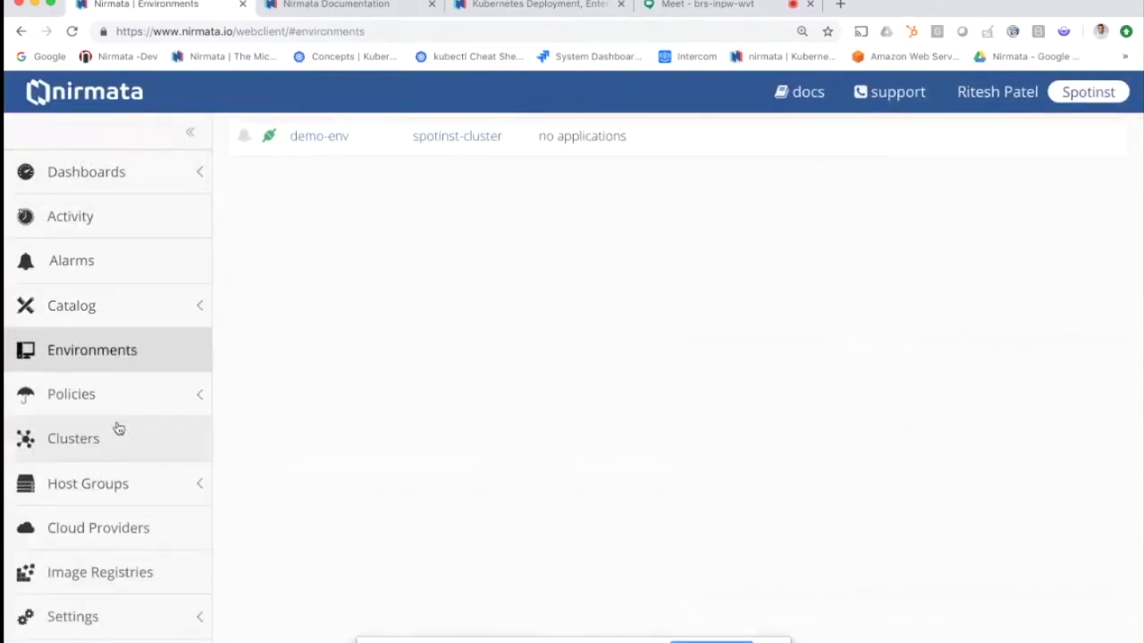
pyautogui.click(314, 324)
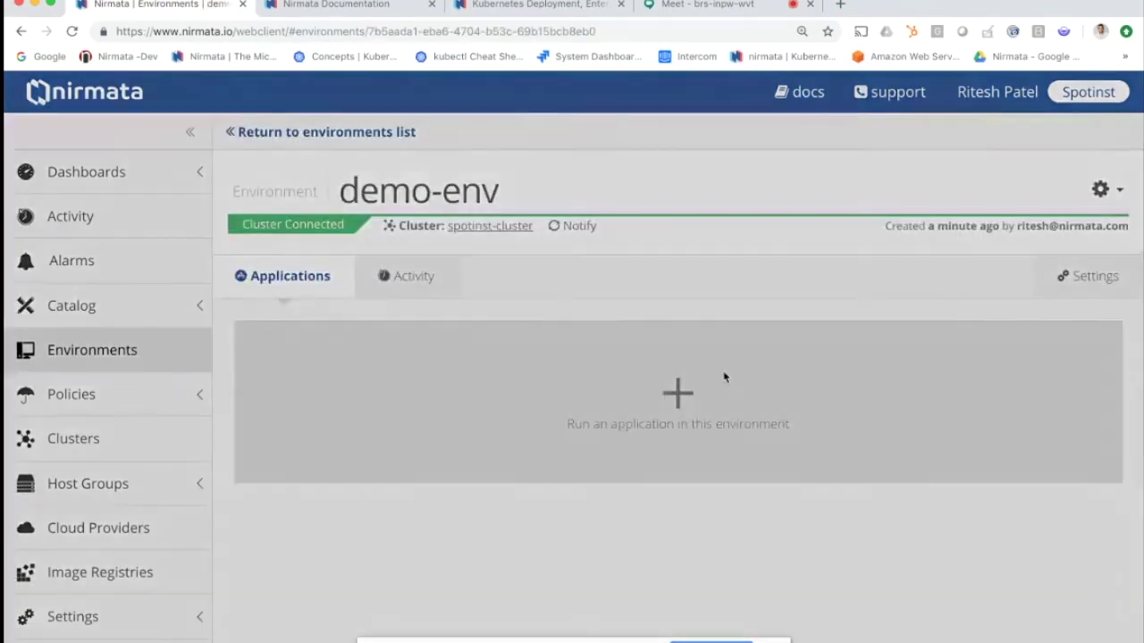
pyautogui.click(726, 378)
pyautogui.click(418, 357)
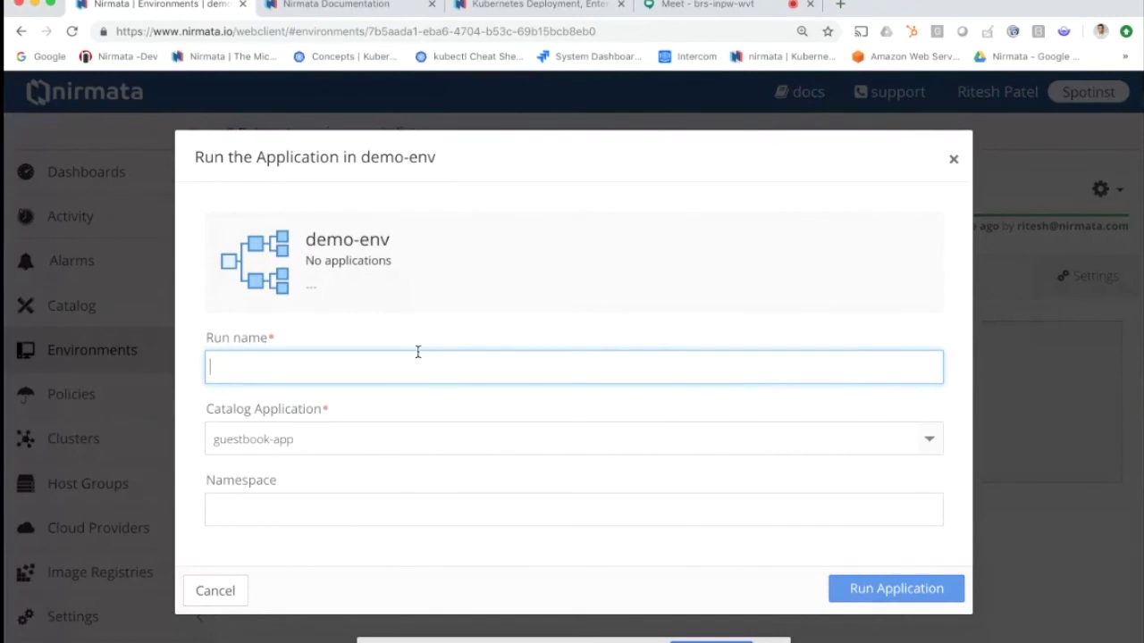
pyautogui.write('demoapp')
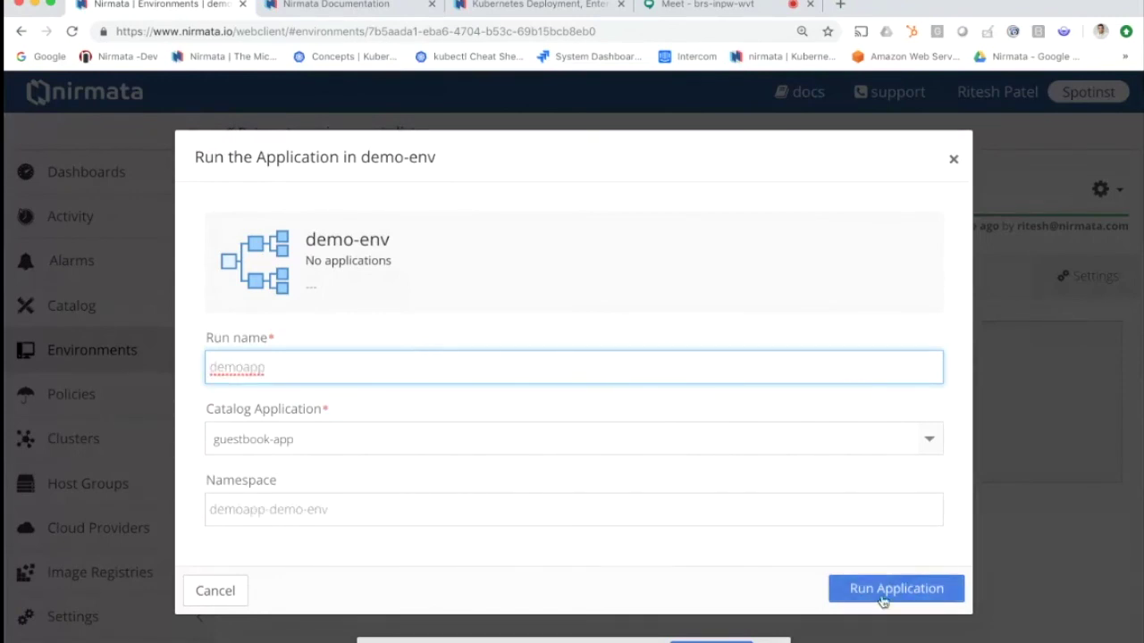
pyautogui.click(644, 443)
pyautogui.click(569, 508)
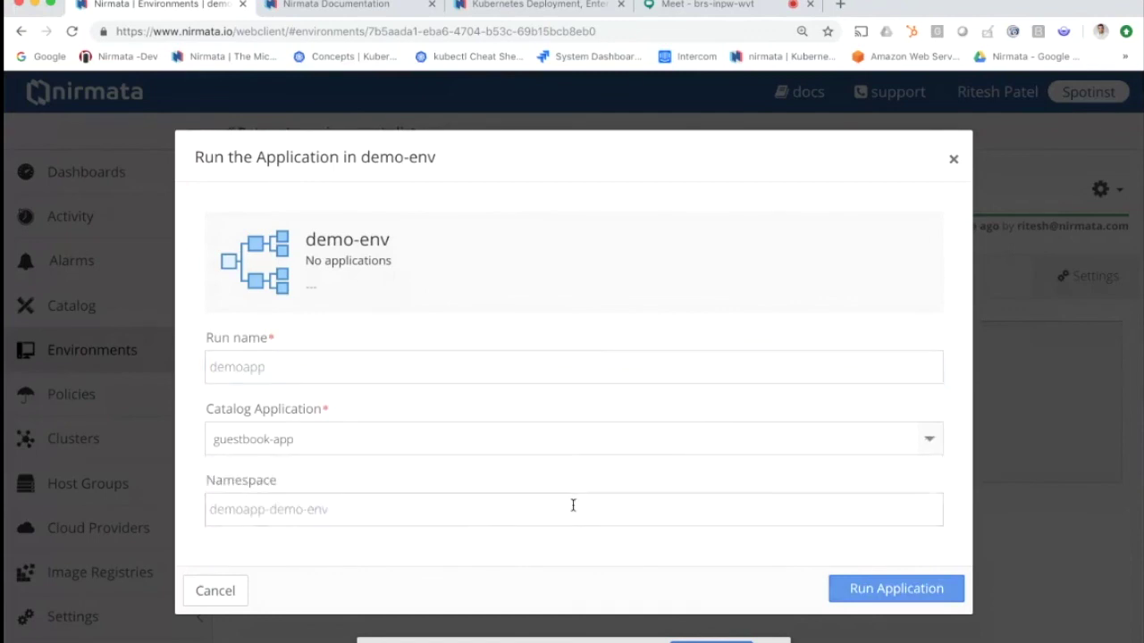
pyautogui.click(889, 589)
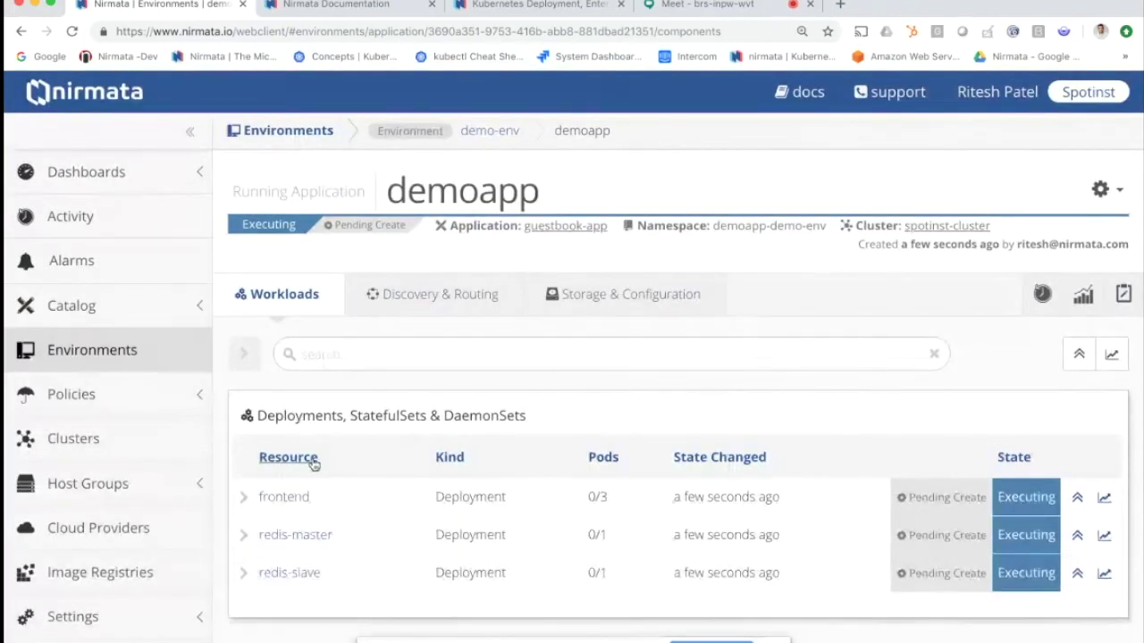
# Expand the frontend and redis-master deployments of demoapp to check for their pods
pyautogui.click(256, 503)
pyautogui.scroll(-3, 250, 487)
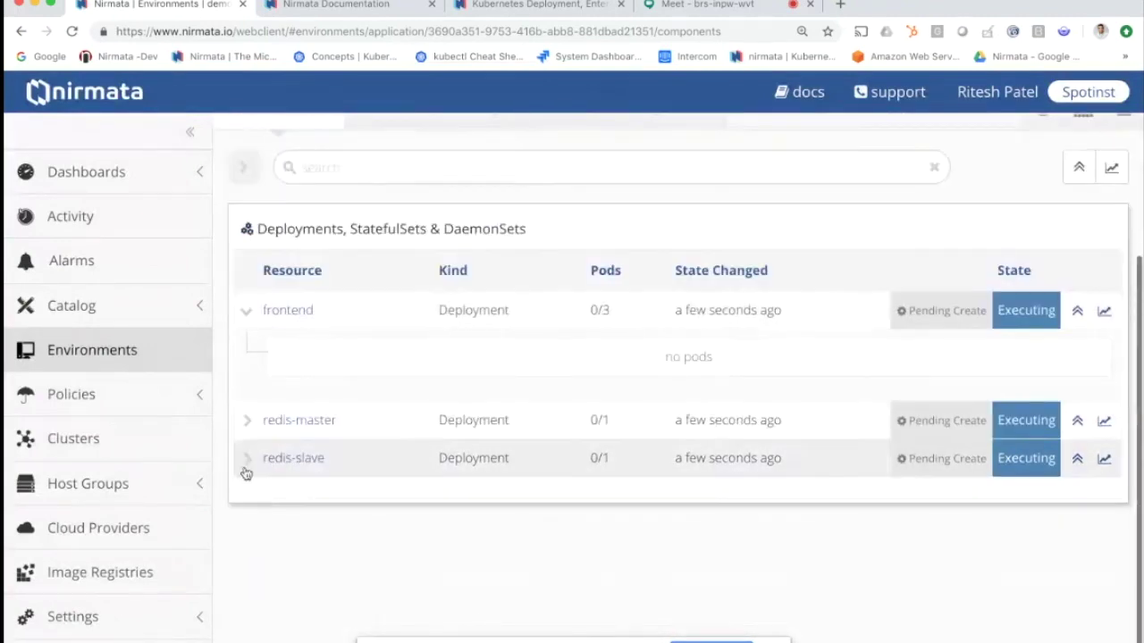
pyautogui.click(249, 433)
pyautogui.scroll(3, 250, 441)
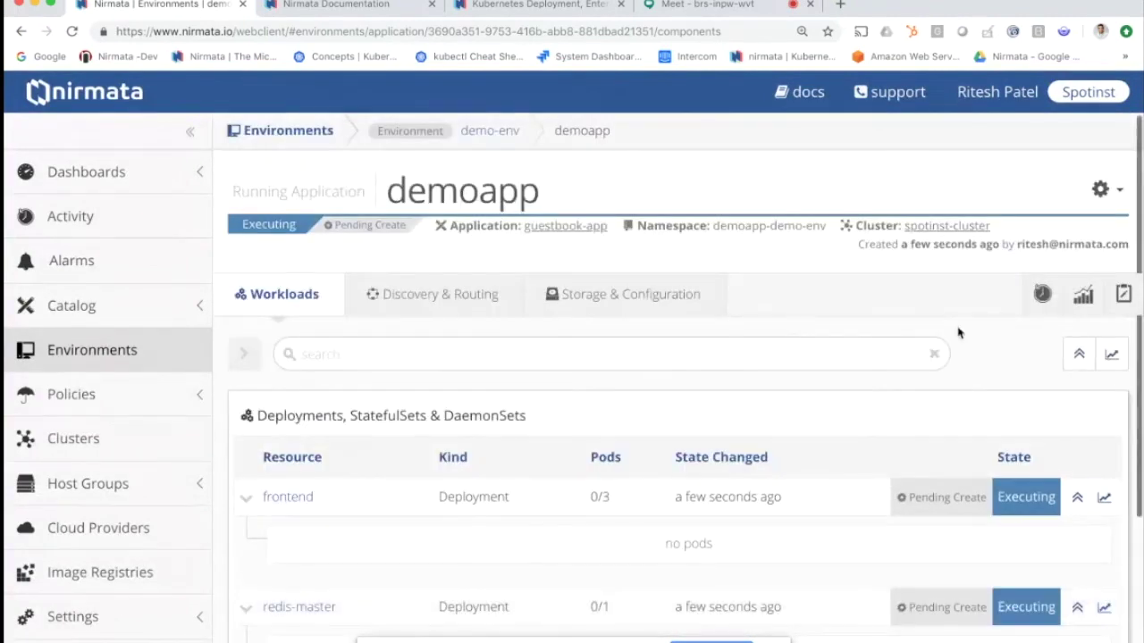
# Examine the subtasks of demoapp's Run Application system task and close its details
pyautogui.click(1120, 302)
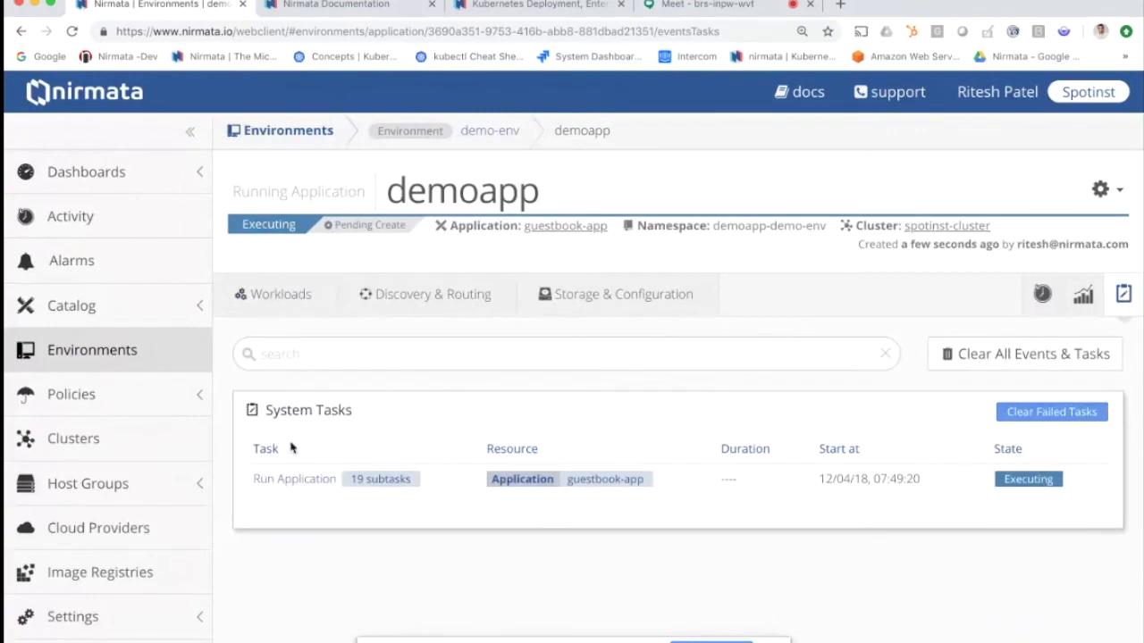
pyautogui.click(288, 476)
pyautogui.scroll(-2, 428, 487)
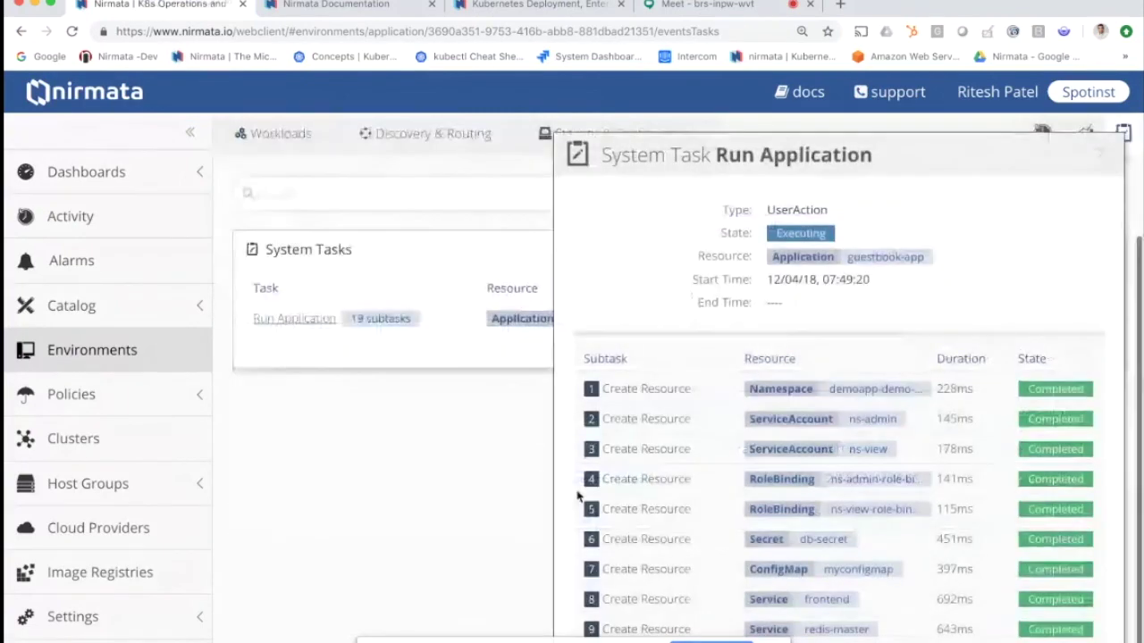
pyautogui.scroll(-5, 579, 496)
pyautogui.scroll(5, 578, 497)
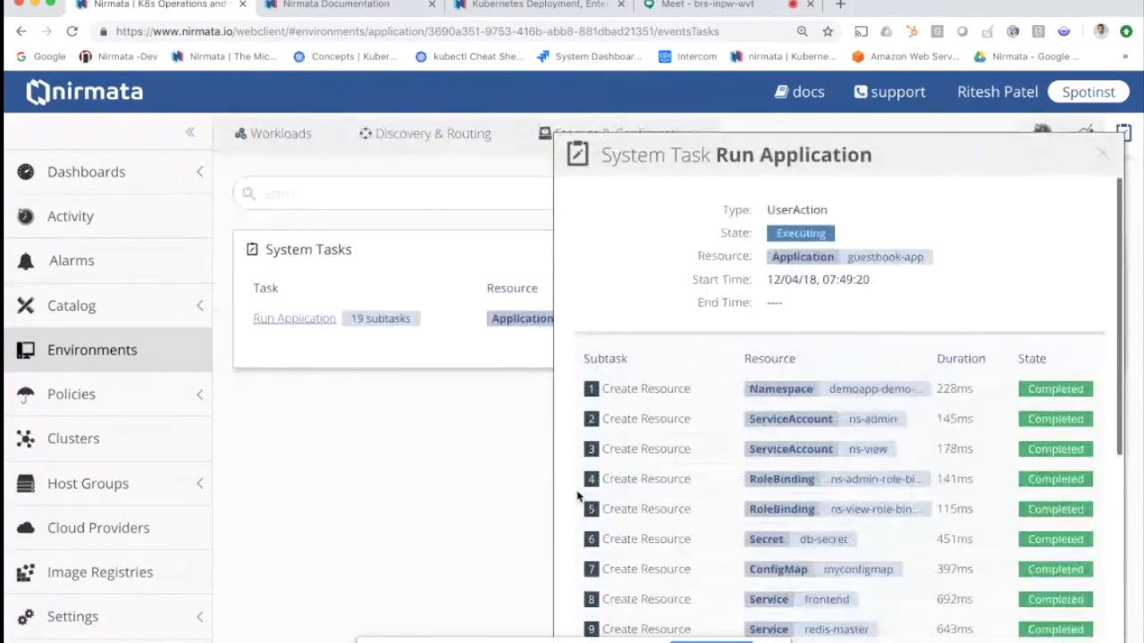
pyautogui.click(1103, 156)
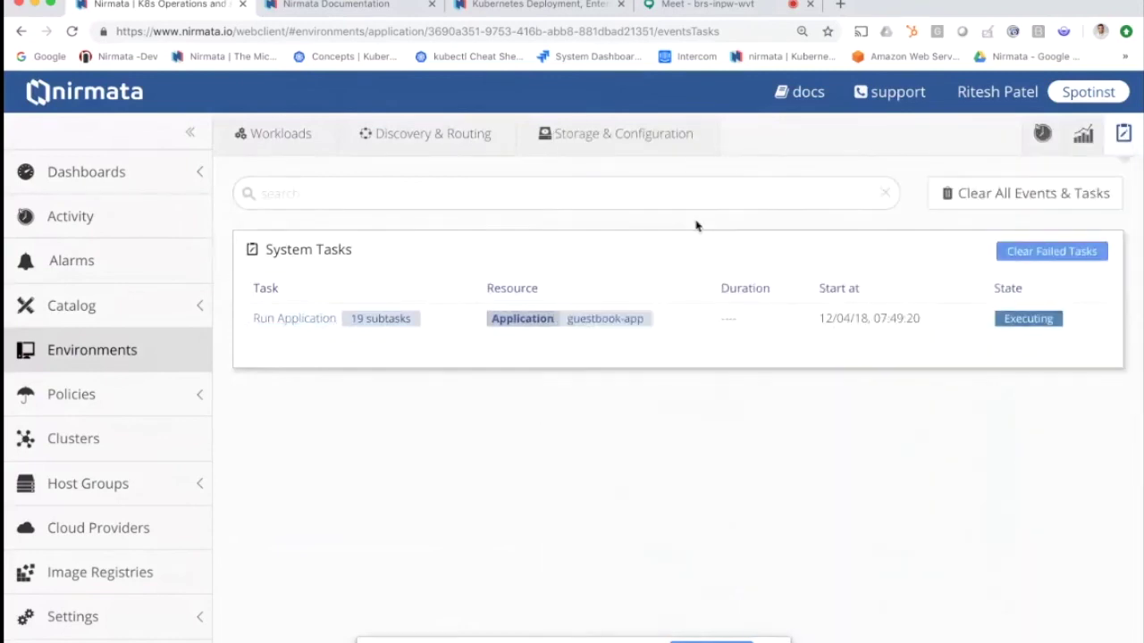
pyautogui.scroll(3, 697, 232)
# Open demoapp's frontend deployment and examine its status, pods, container, labels and selector
pyautogui.click(274, 295)
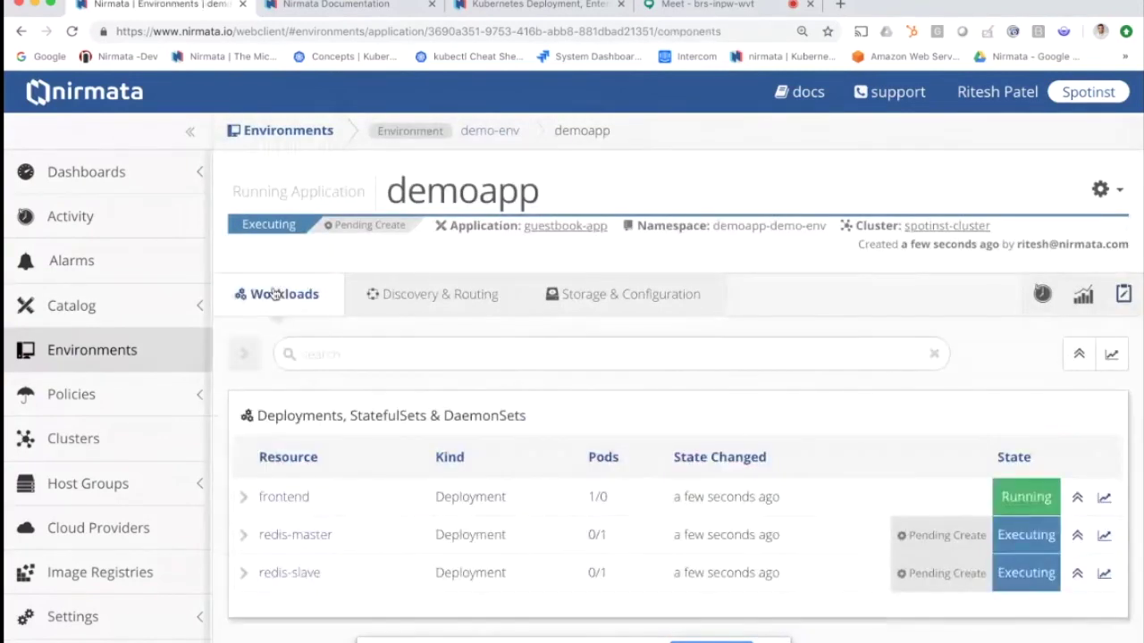
pyautogui.click(293, 500)
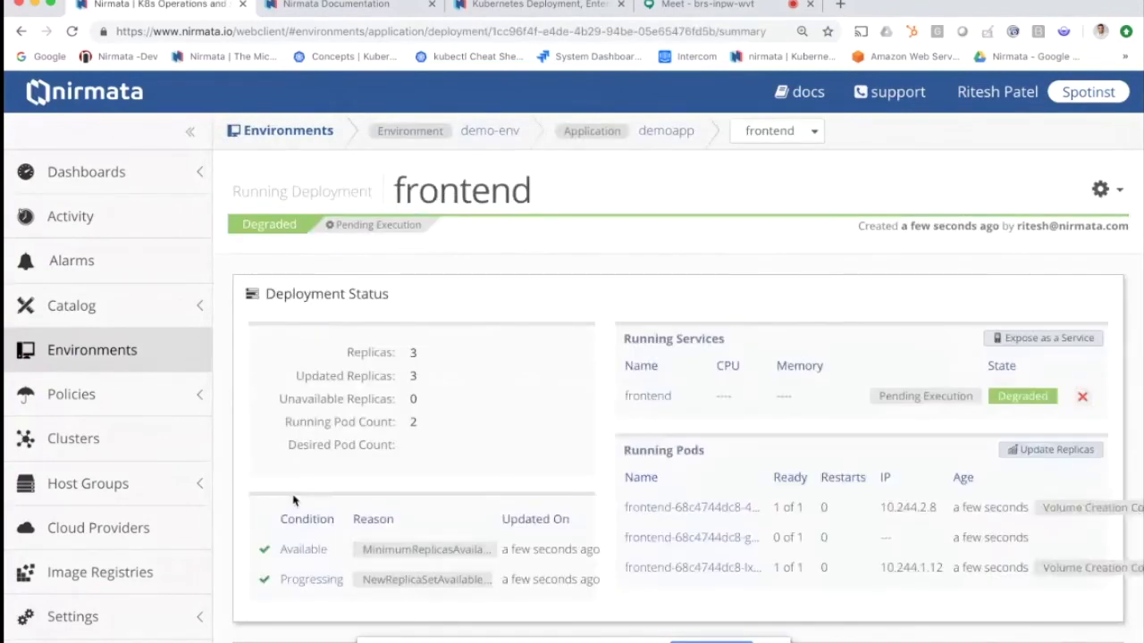
pyautogui.scroll(-6, 363, 414)
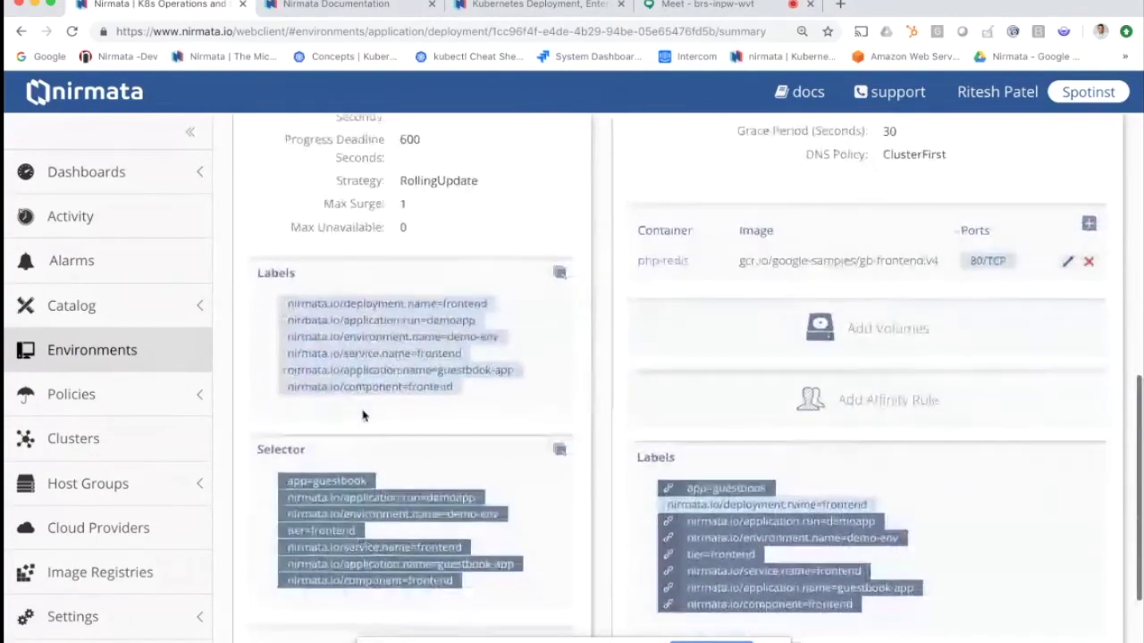
pyautogui.scroll(10, 365, 408)
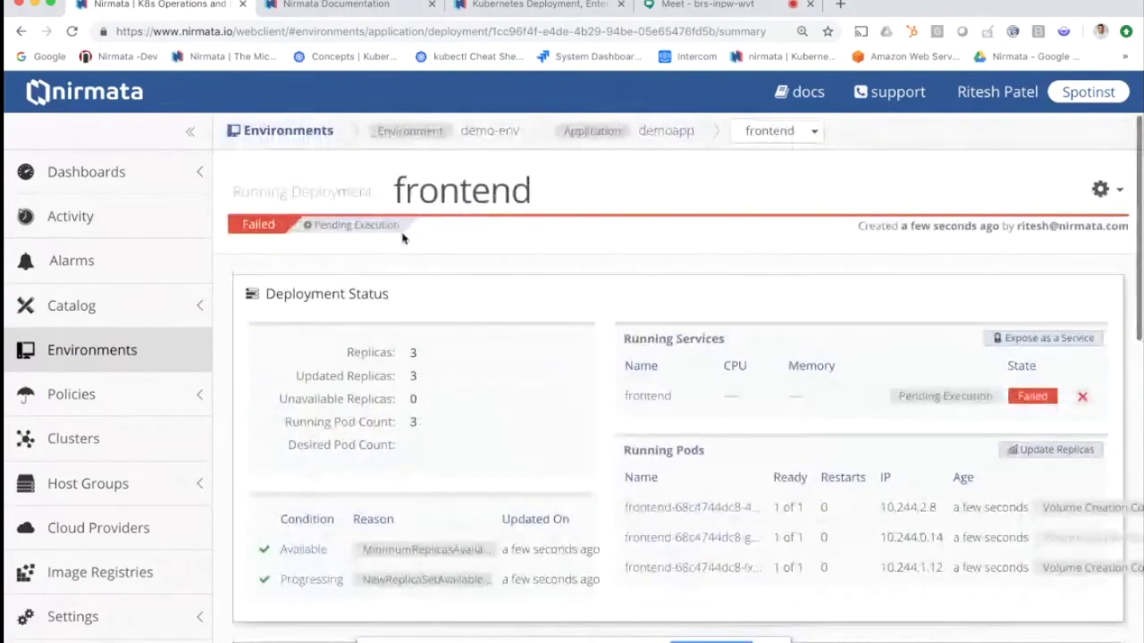
# Review demoapp's storage and configuration, and view the horizontal pod autoscaler form without adding one
pyautogui.click(21, 31)
pyautogui.click(570, 302)
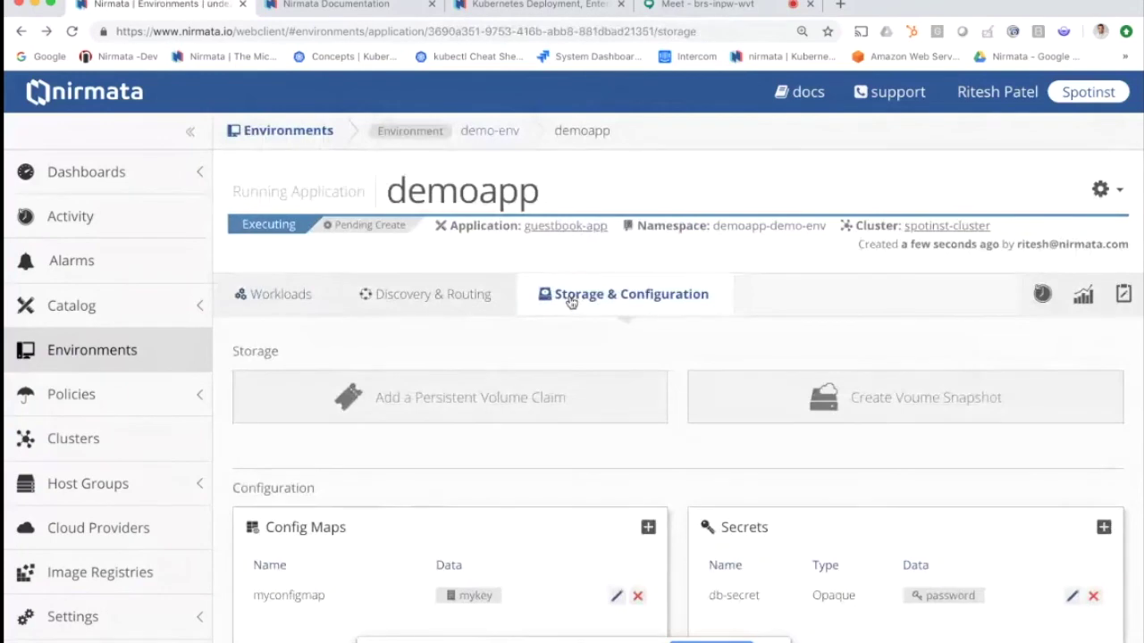
pyautogui.scroll(-3, 616, 400)
pyautogui.scroll(-2, 617, 400)
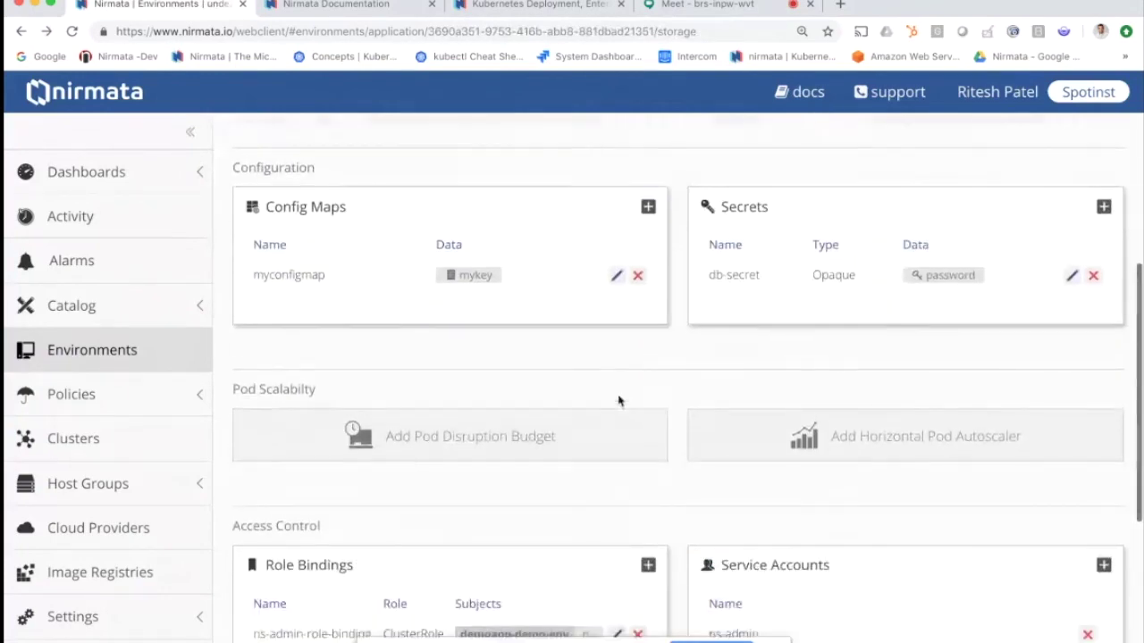
pyautogui.click(807, 415)
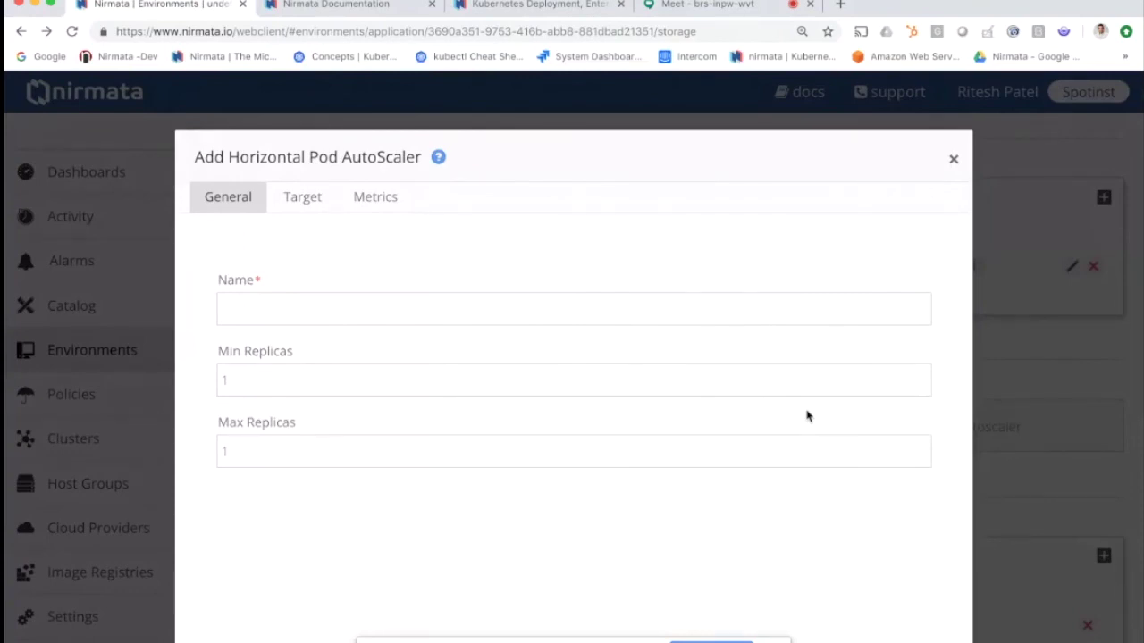
pyautogui.click(953, 159)
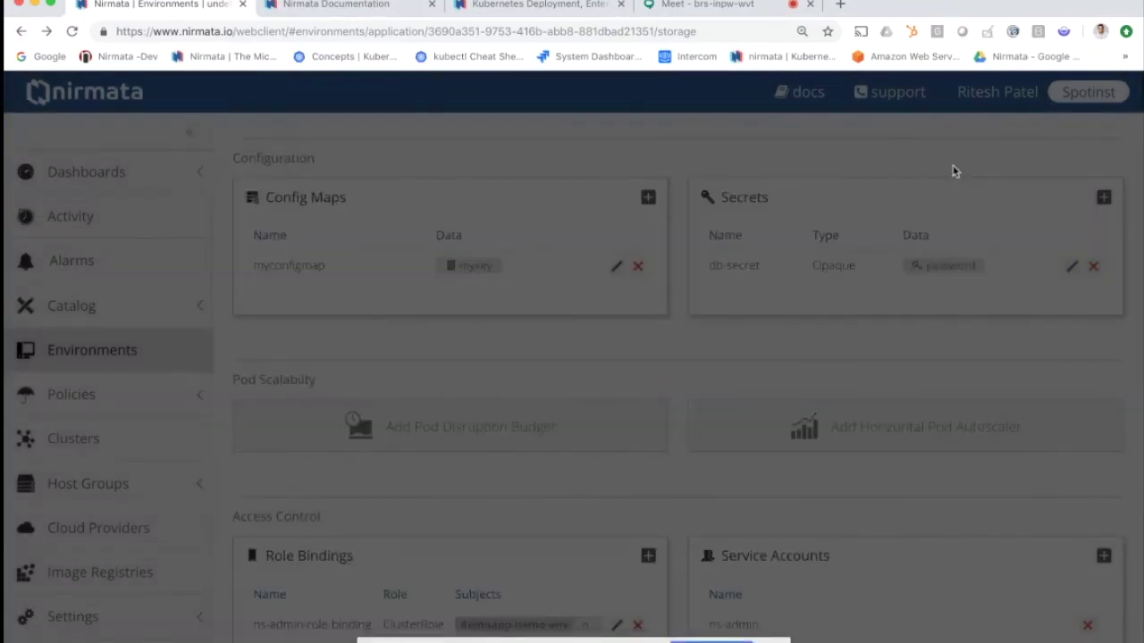
pyautogui.scroll(5, 953, 171)
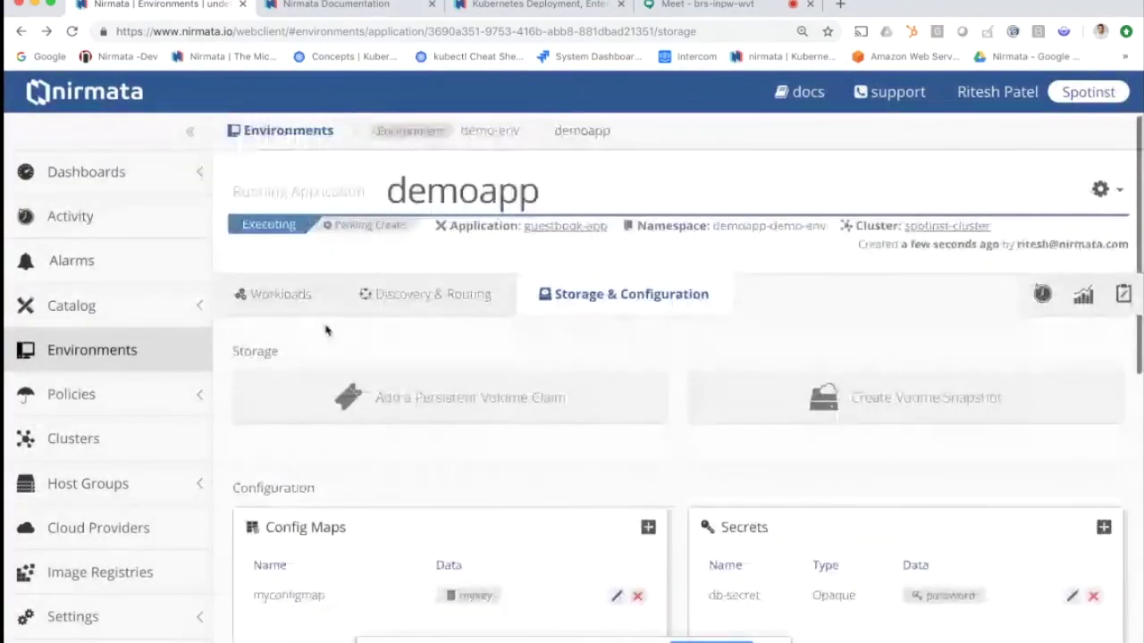
# Return to demoapp's workloads and check the pod states of the frontend and redis-master deployments
pyautogui.click(300, 308)
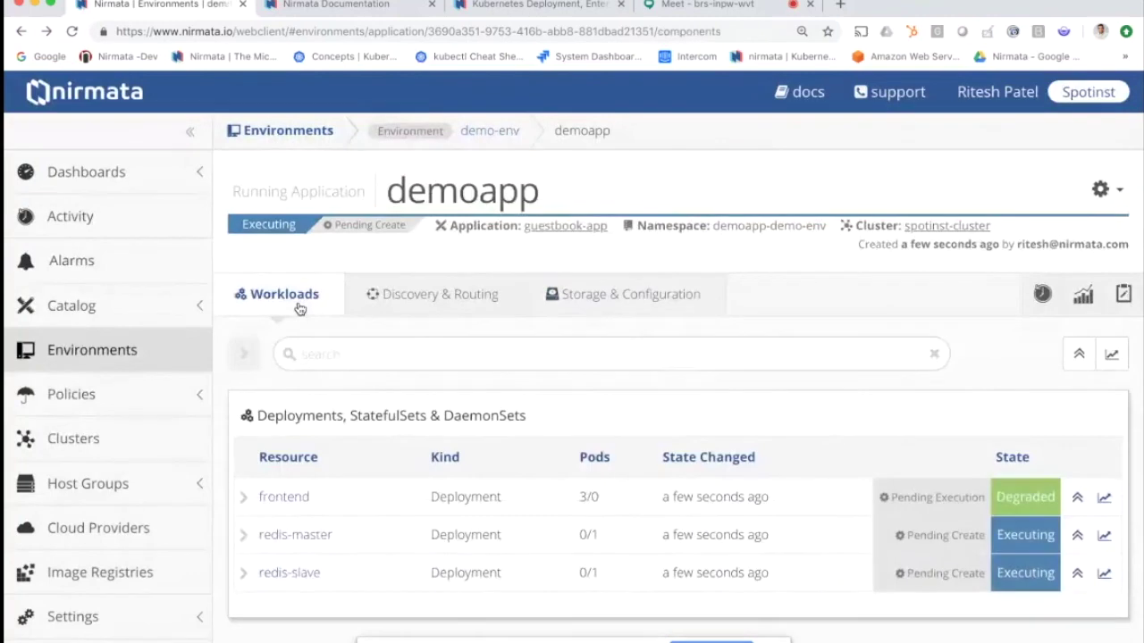
pyautogui.click(242, 497)
pyautogui.scroll(-2, 246, 518)
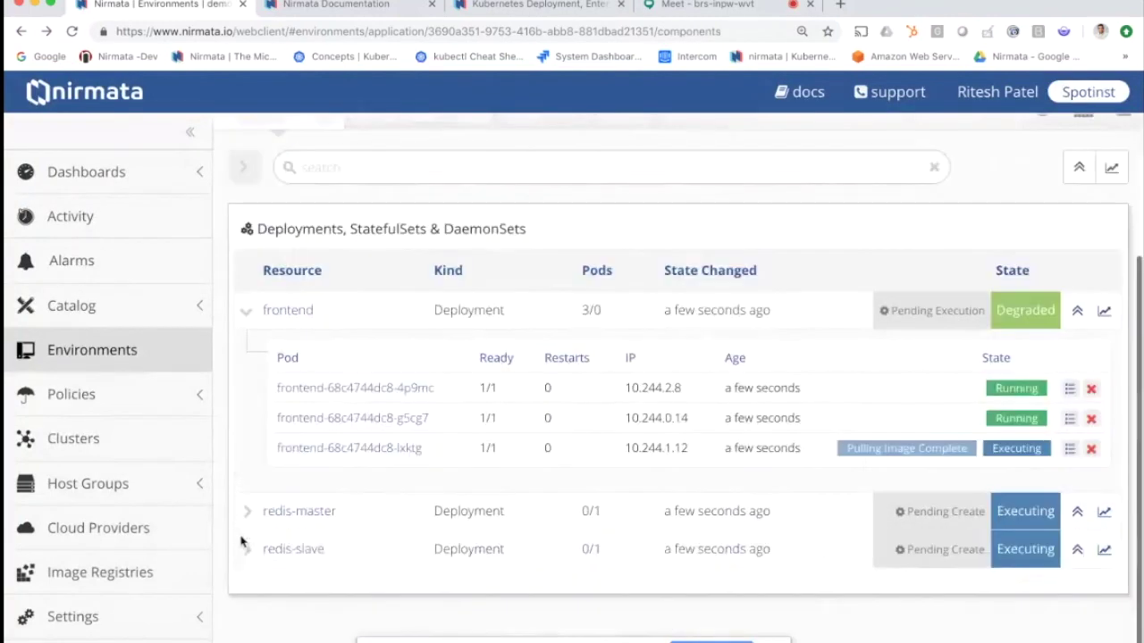
pyautogui.click(247, 512)
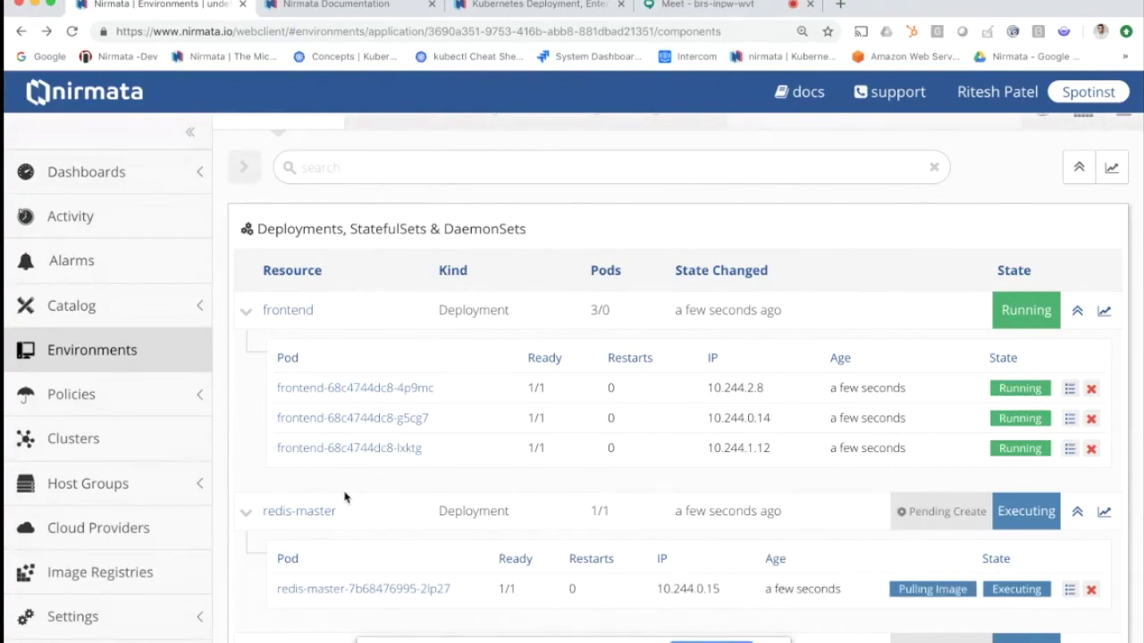
# View the clusters overview and the list of patch policies
pyautogui.click(122, 430)
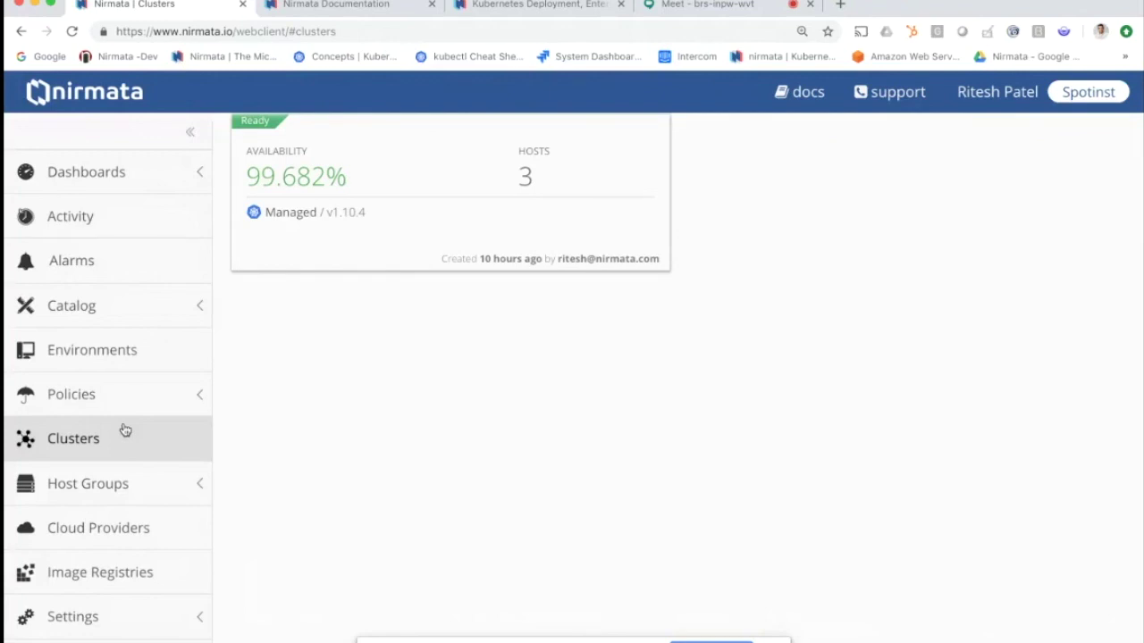
pyautogui.click(109, 394)
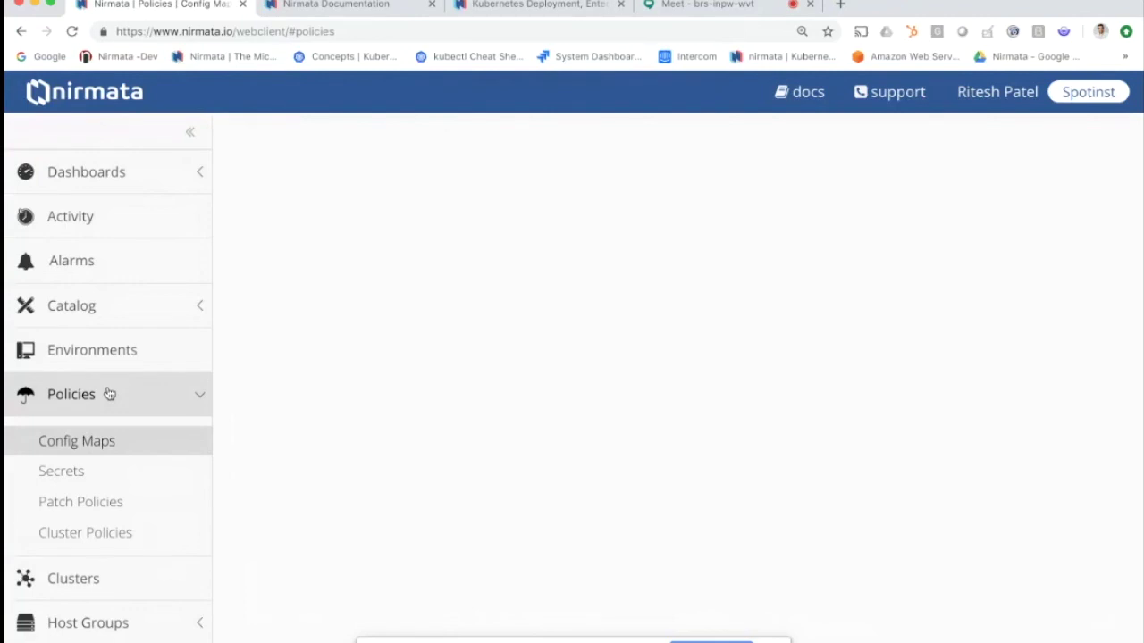
pyautogui.click(100, 496)
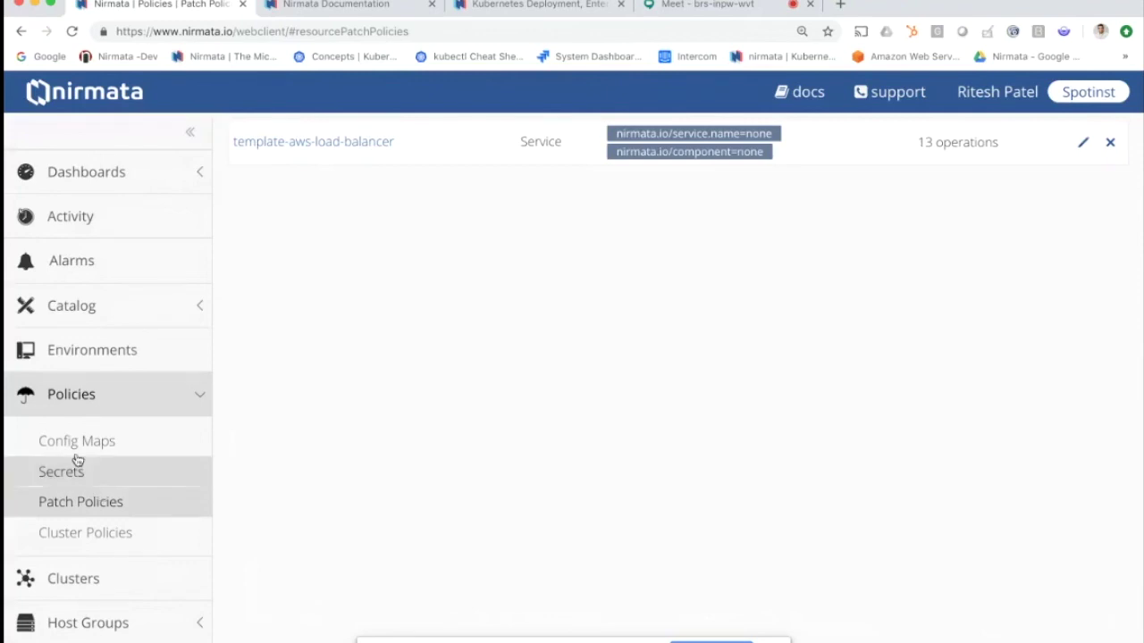
# Check the state of demoapp's workloads in demo-env and open the Elastigroup host group's details
pyautogui.click(79, 337)
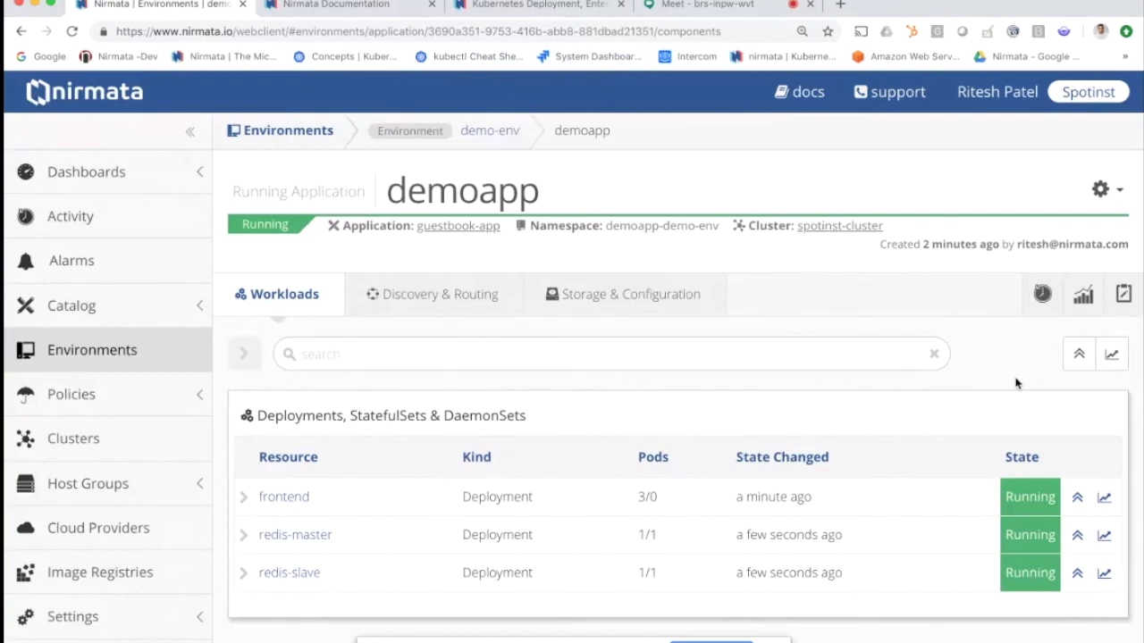
pyautogui.click(174, 483)
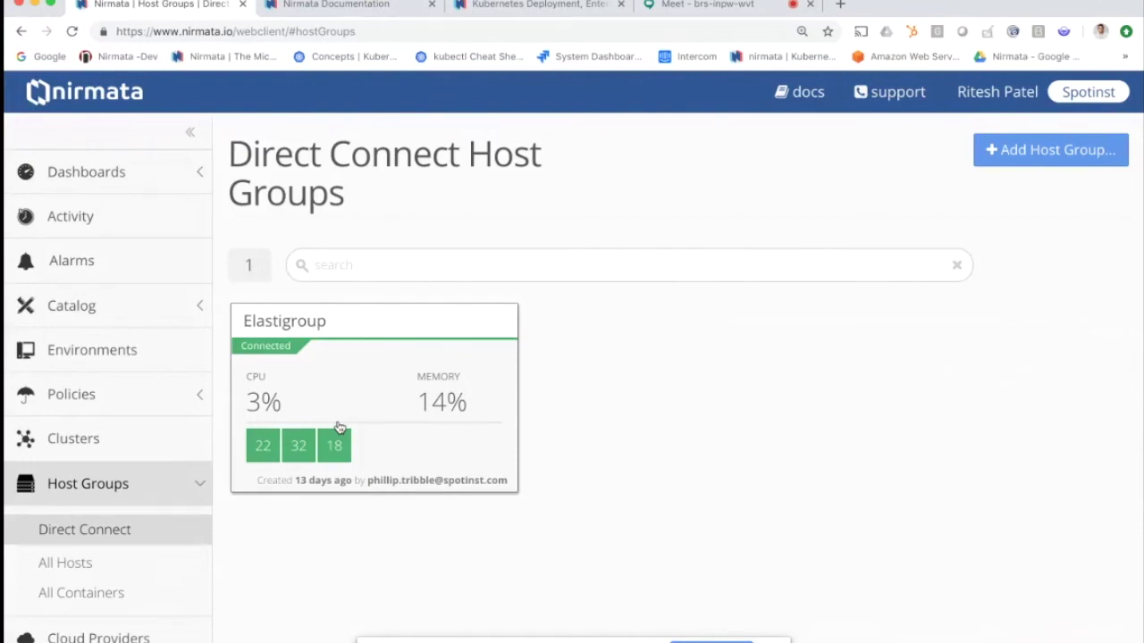
pyautogui.click(366, 393)
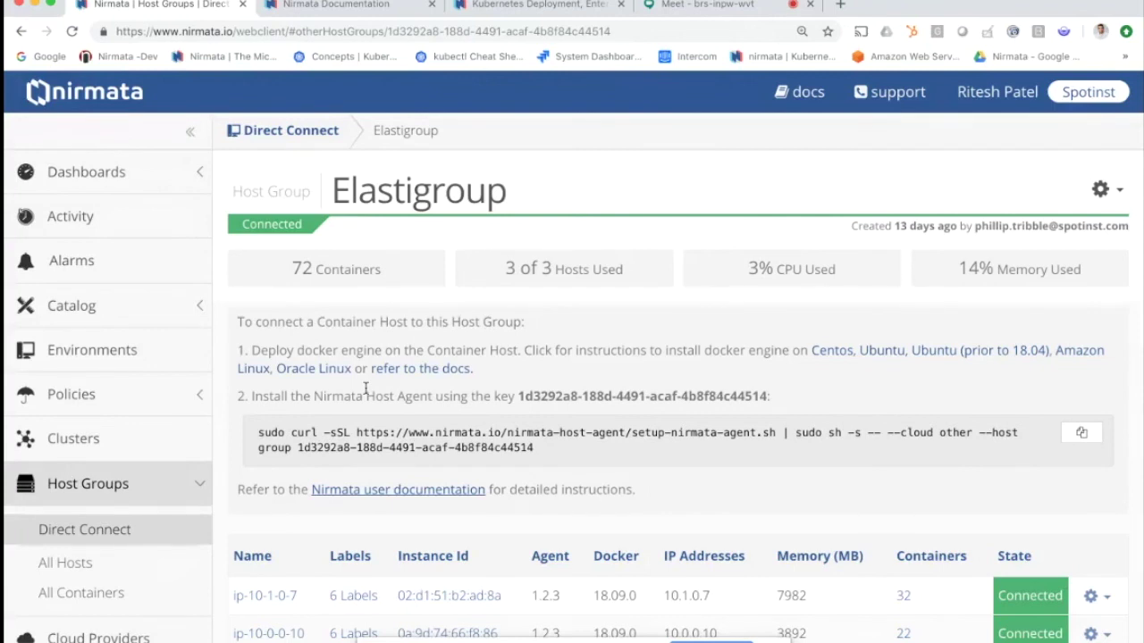
# Review the configured cloud providers and view the form for adding a provider without creating one
pyautogui.click(85, 438)
pyautogui.click(147, 515)
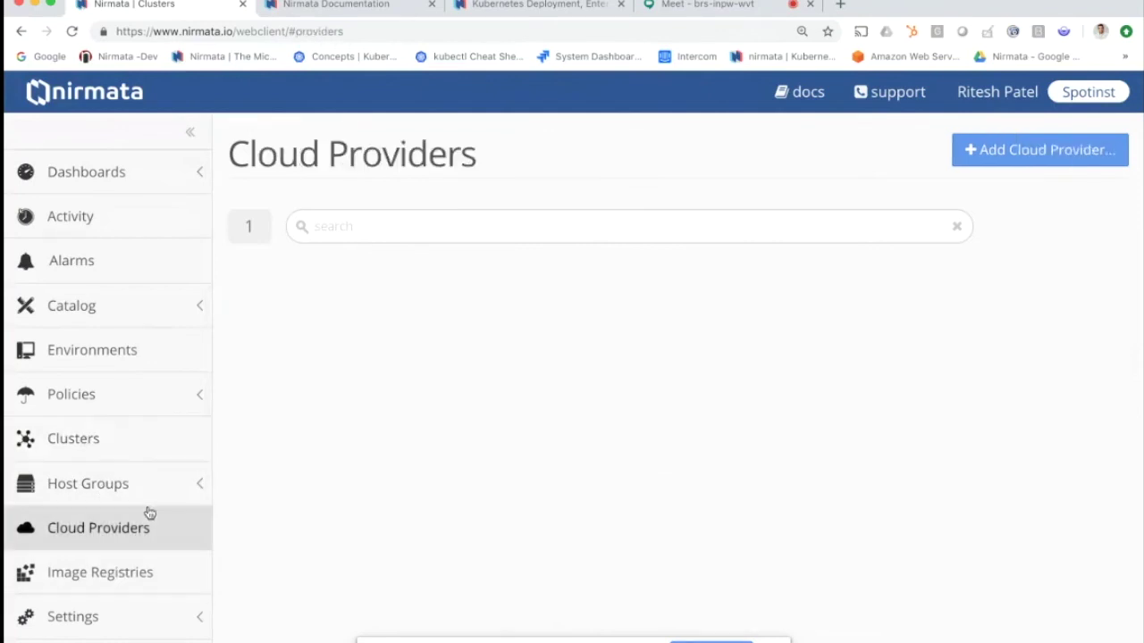
pyautogui.click(1059, 147)
pyautogui.click(955, 159)
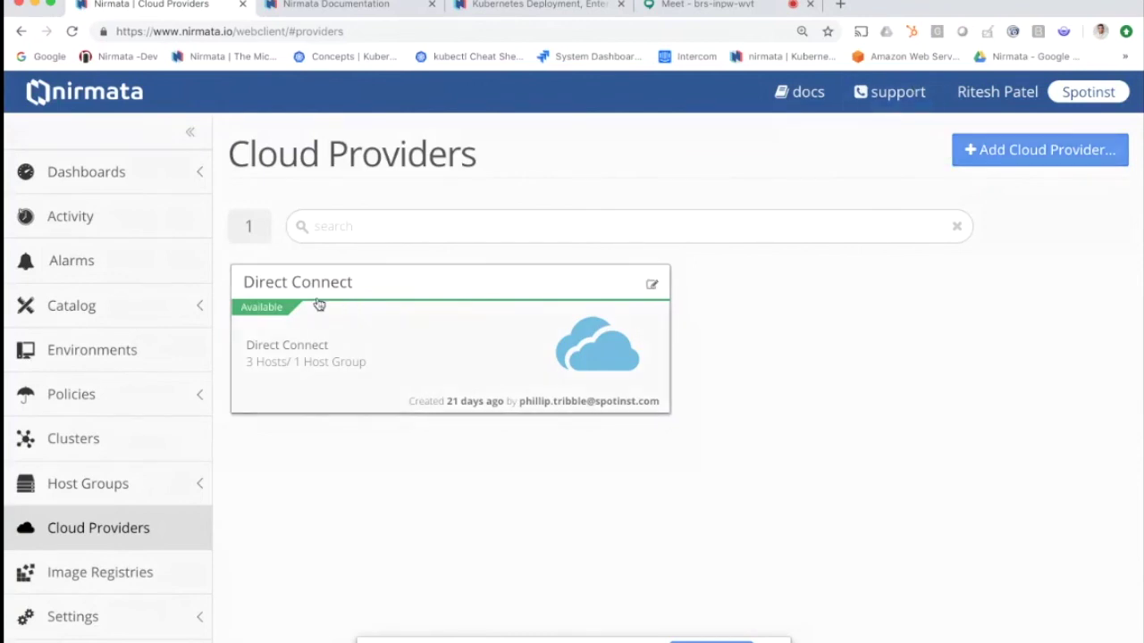
# View the catalog's applications and its Helm chart repositories
pyautogui.click(136, 302)
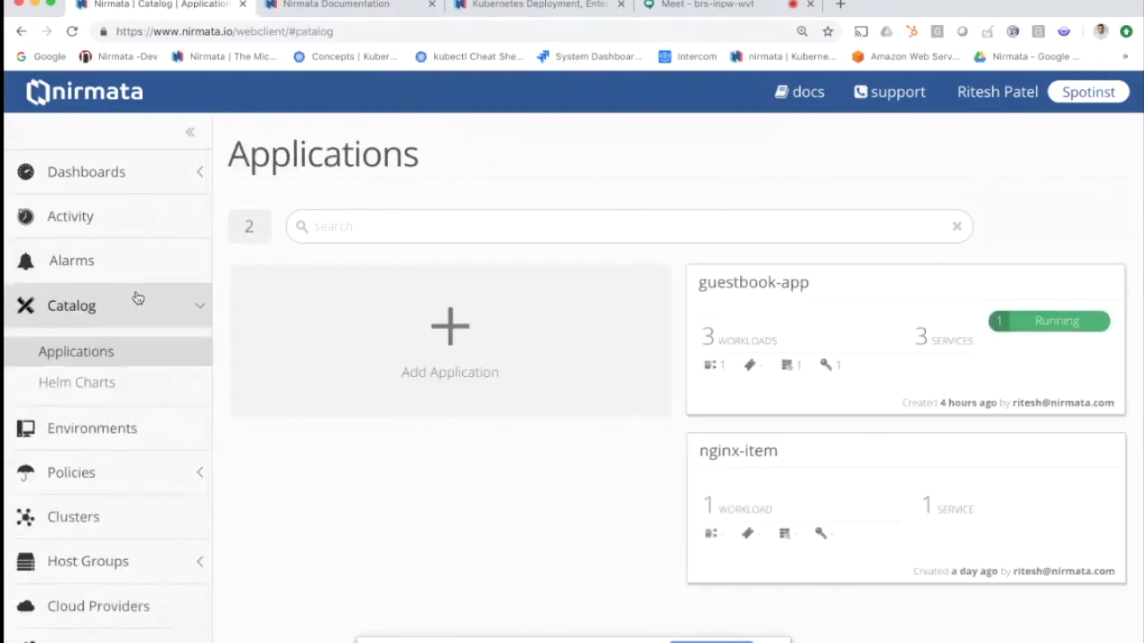
pyautogui.click(139, 377)
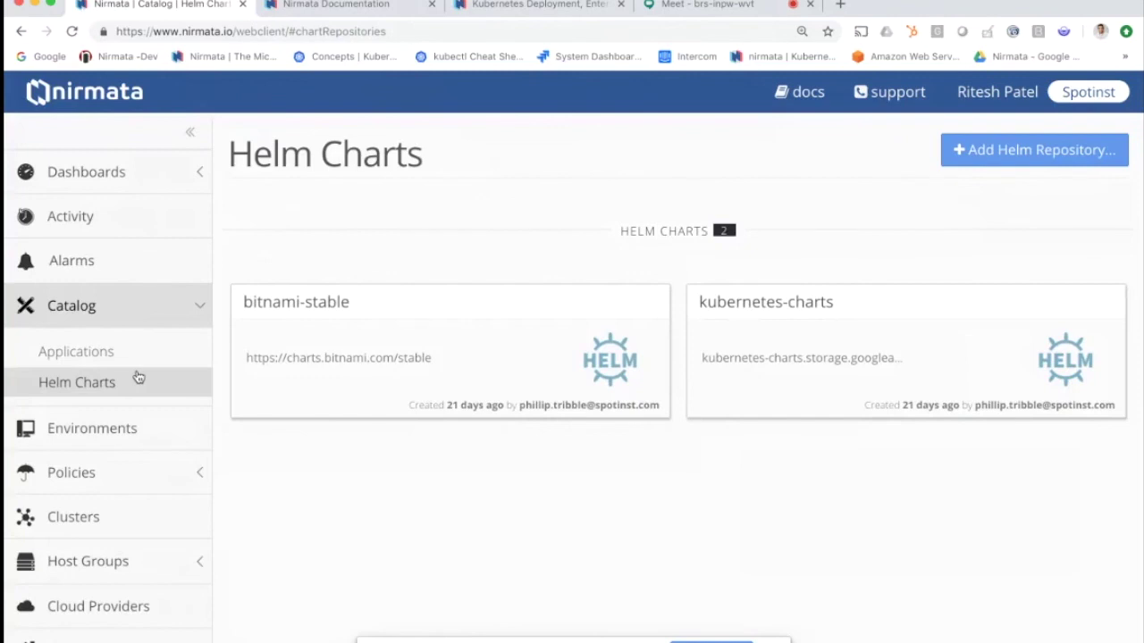